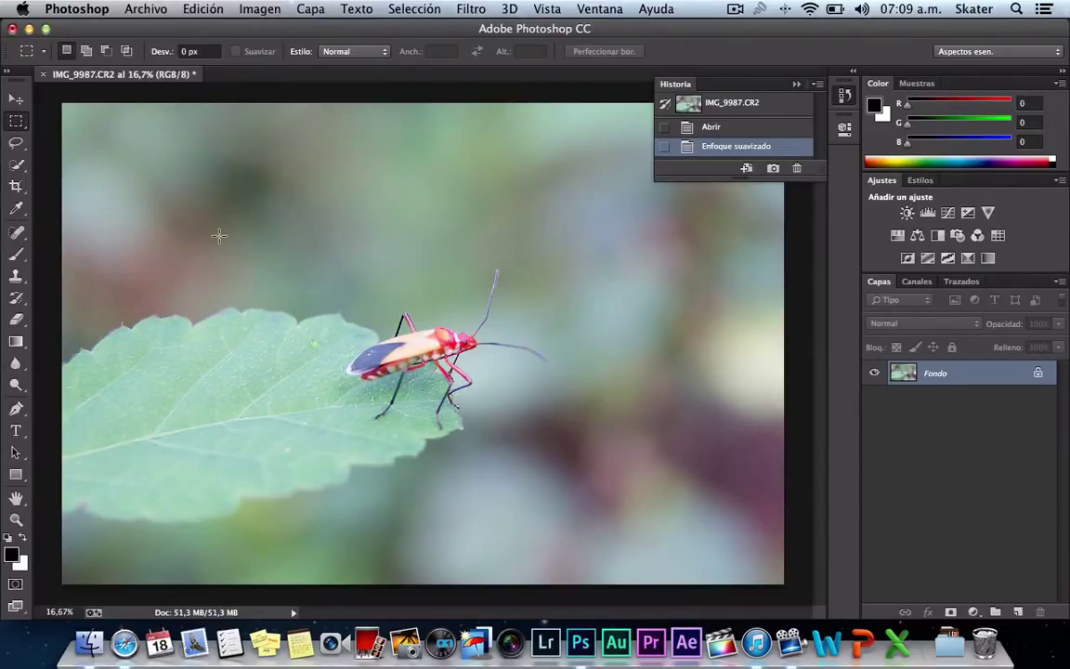
# Compare the IMG_9987.CR2 snapshot with Enfoque suavizado, ending on the original with History collapsed
pyautogui.click(721, 109)
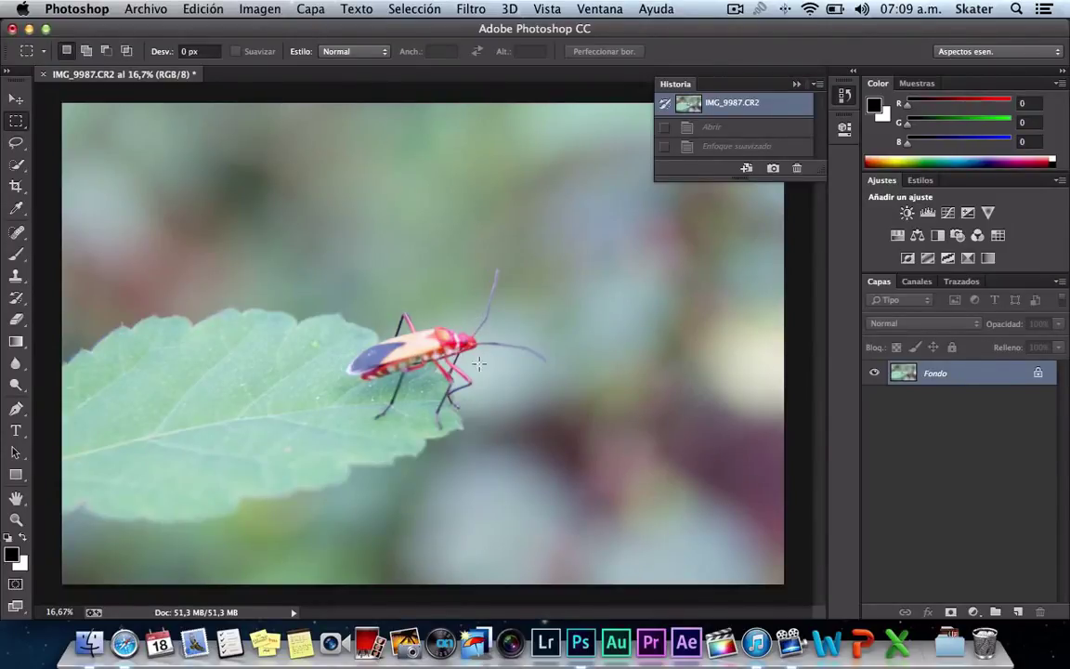
pyautogui.click(716, 149)
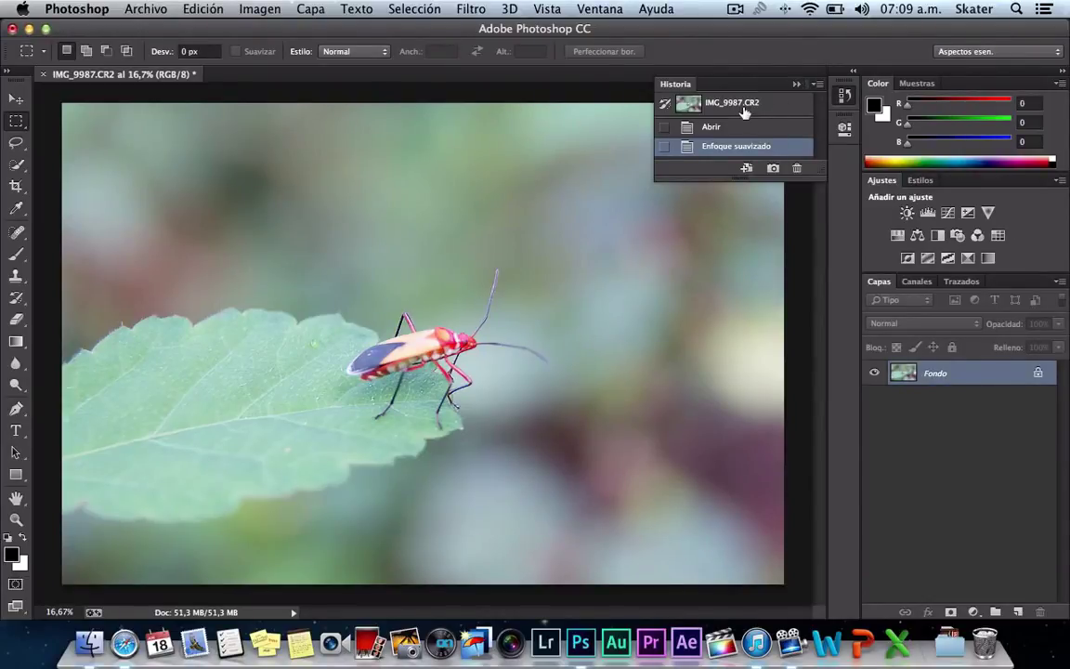
pyautogui.click(743, 104)
pyautogui.click(797, 85)
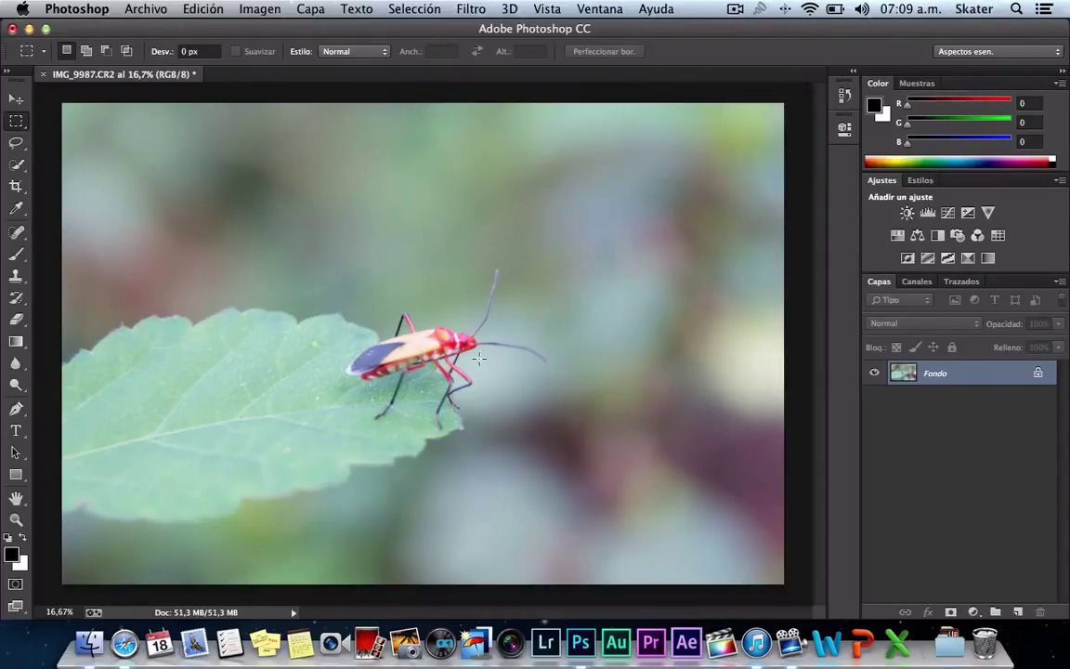
pyautogui.click(835, 94)
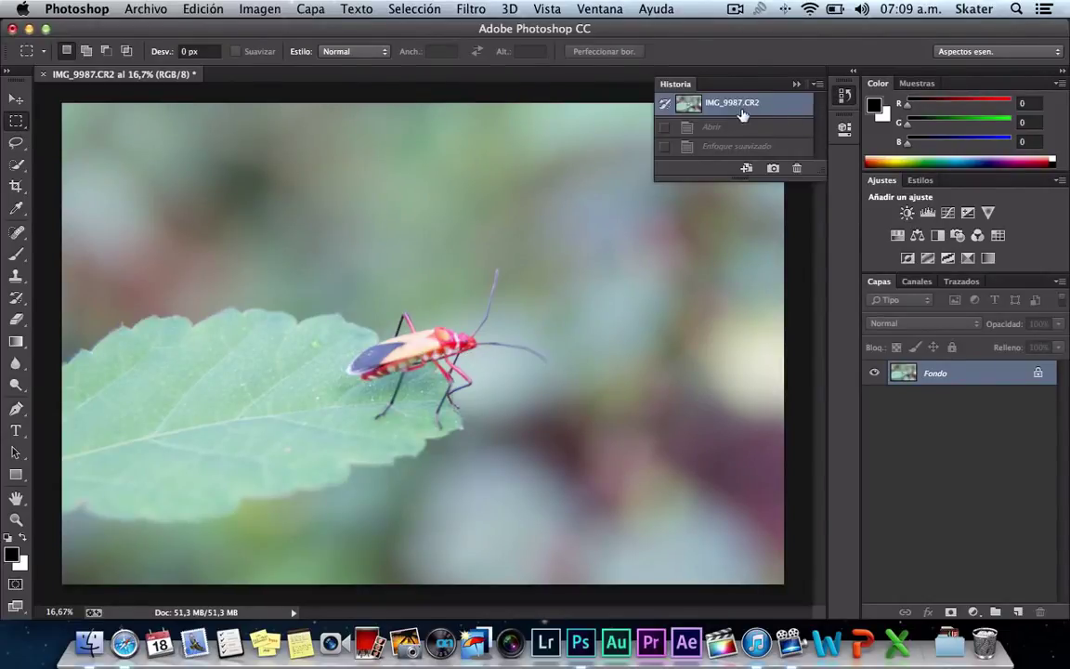
pyautogui.click(796, 86)
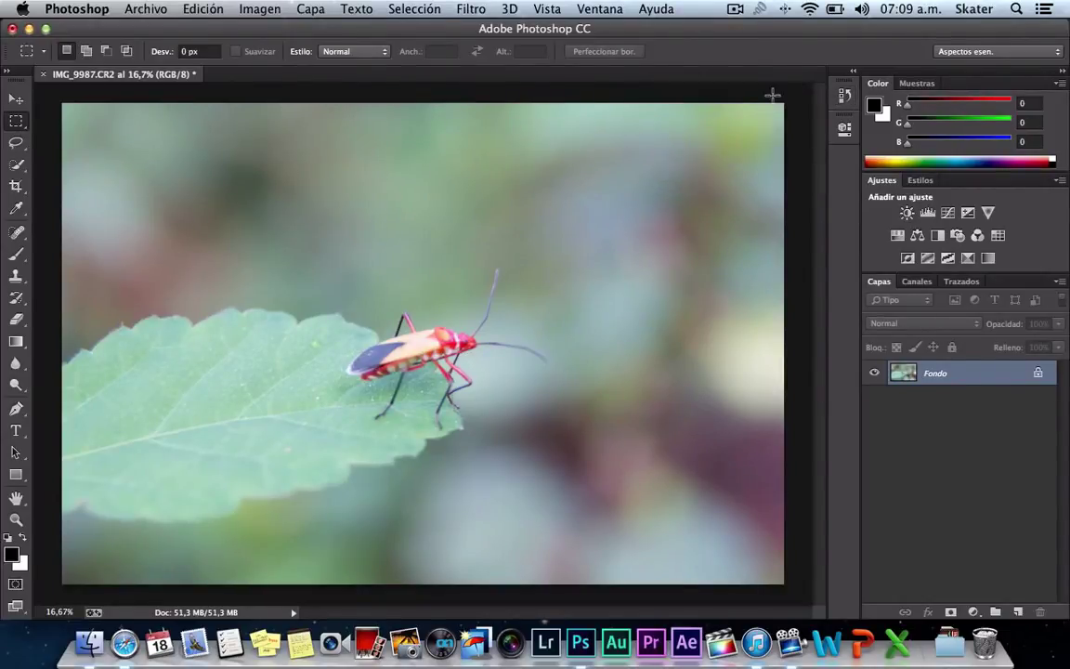
pyautogui.click(470, 9)
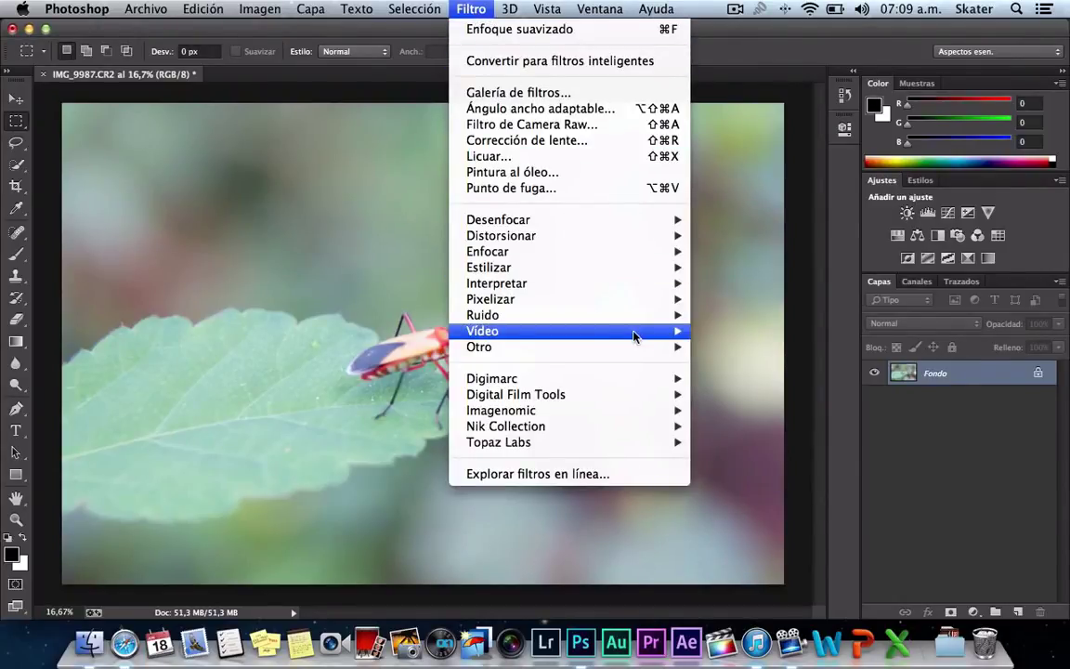
pyautogui.moveTo(487, 251)
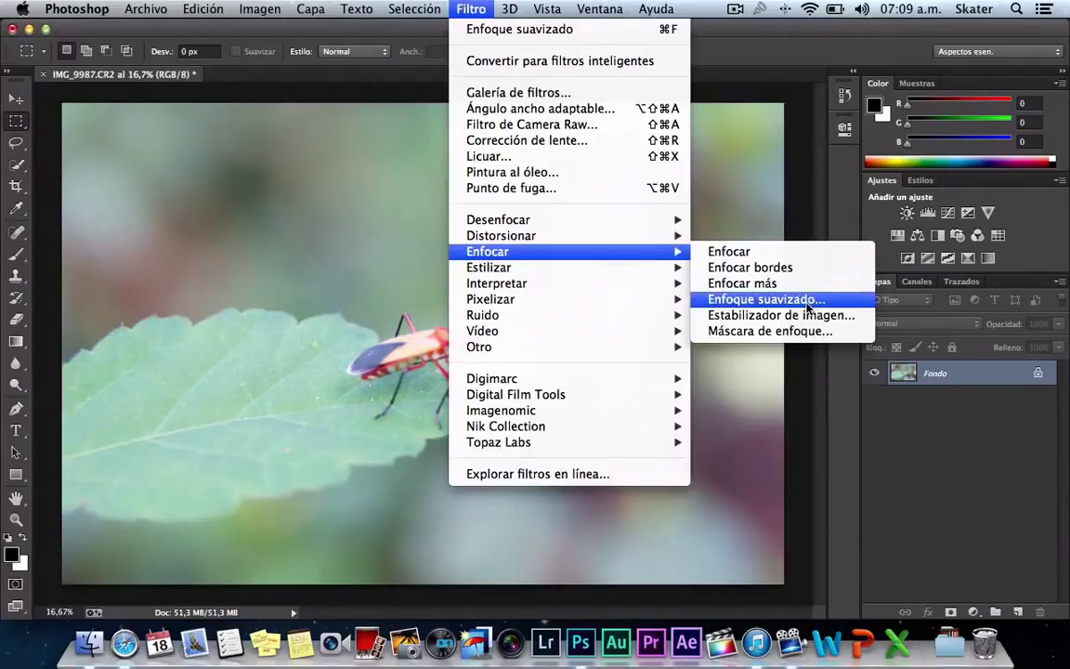
# Open Filtro > Enfocar > Enfoque suavizado, resize its dialog and collapse Sombras/iluminaciones
pyautogui.click(799, 298)
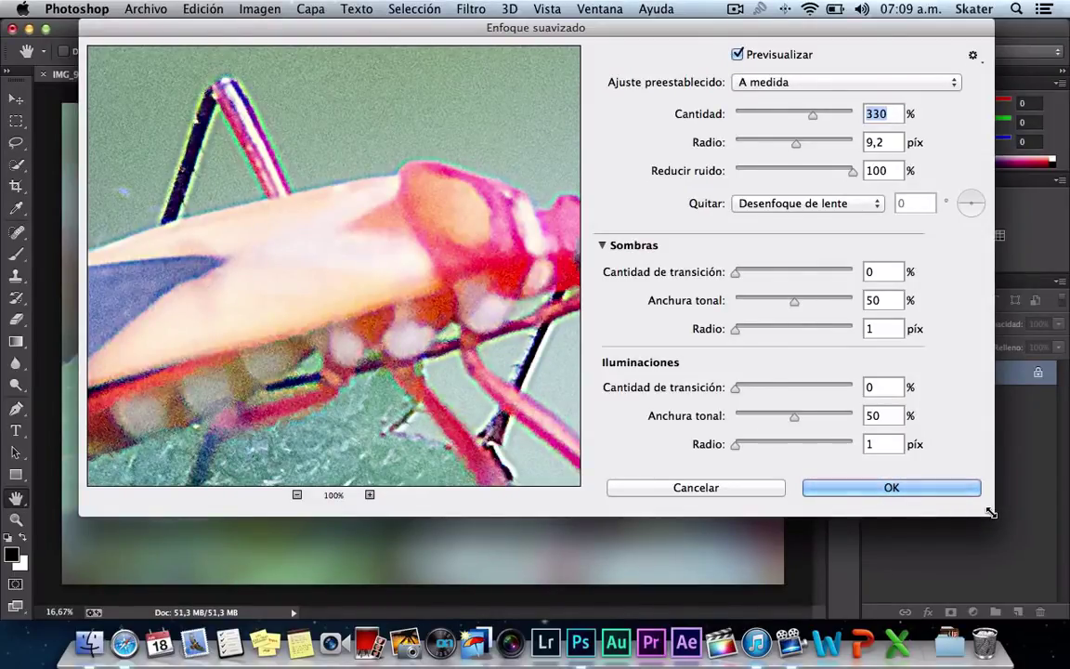
pyautogui.moveTo(988, 510); pyautogui.dragTo(747, 515)
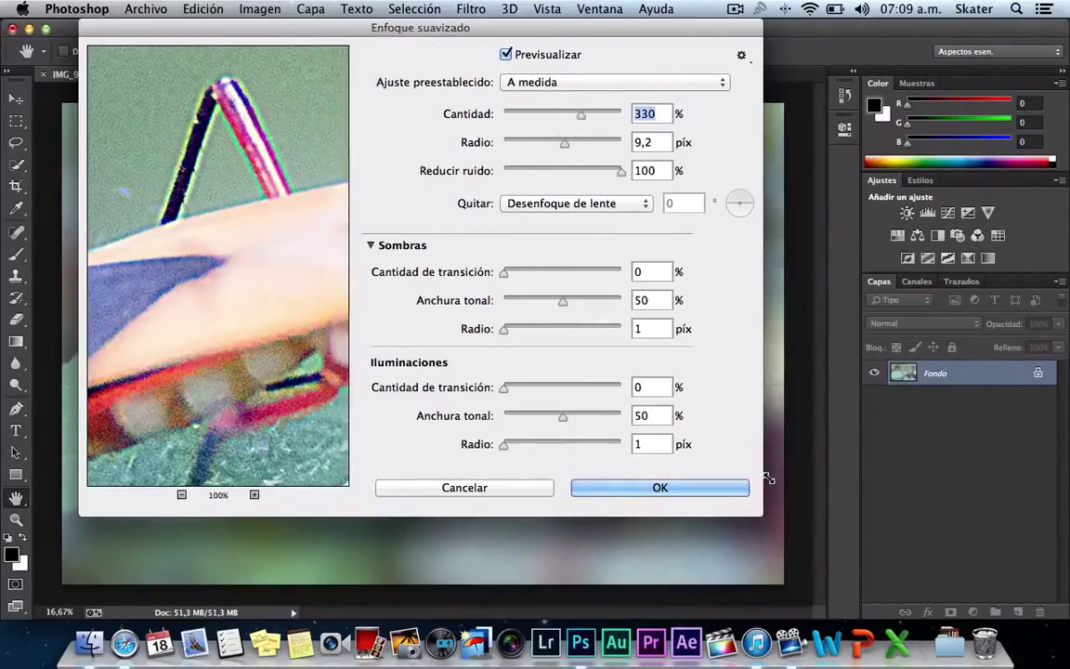
pyautogui.moveTo(747, 514); pyautogui.dragTo(913, 515)
pyautogui.click(527, 246)
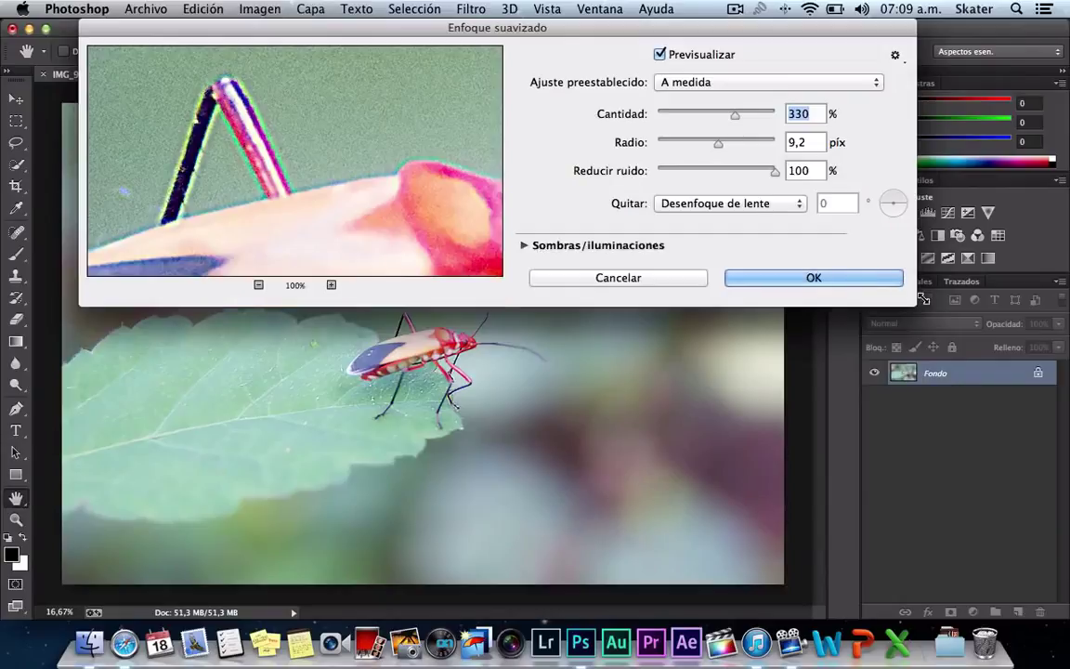
pyautogui.moveTo(914, 305)
pyautogui.mouseDown()
pyautogui.moveTo(733, 266)
pyautogui.moveTo(862, 403)
pyautogui.moveTo(1009, 464)
pyautogui.mouseUp()
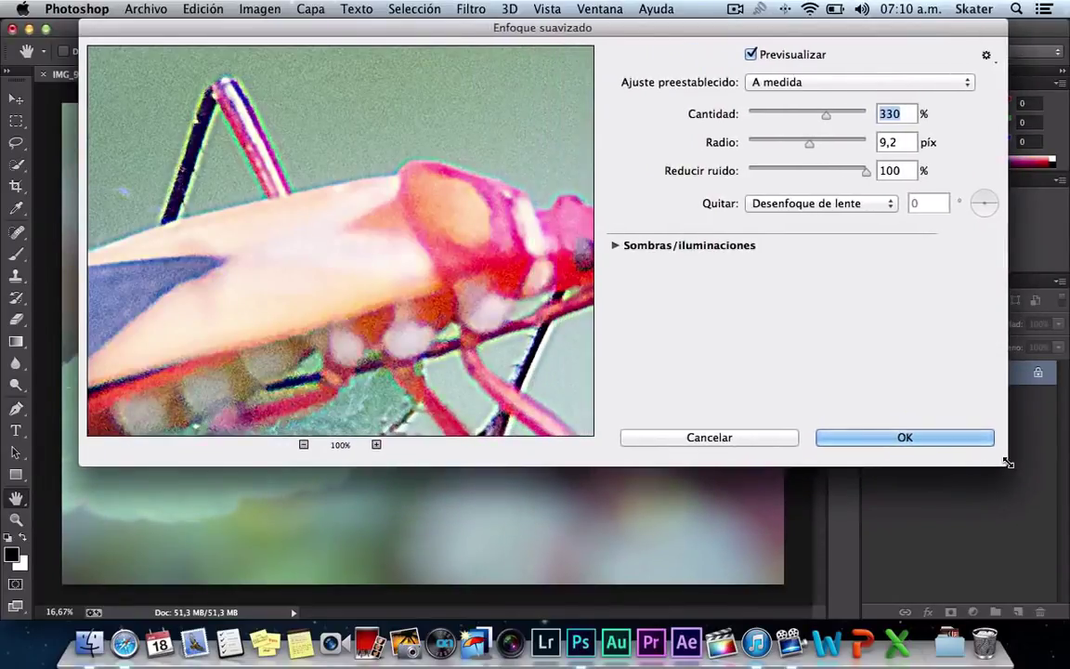
# Zoom the sharpening preview to 33% and reposition the insect within it
pyautogui.click(304, 445)
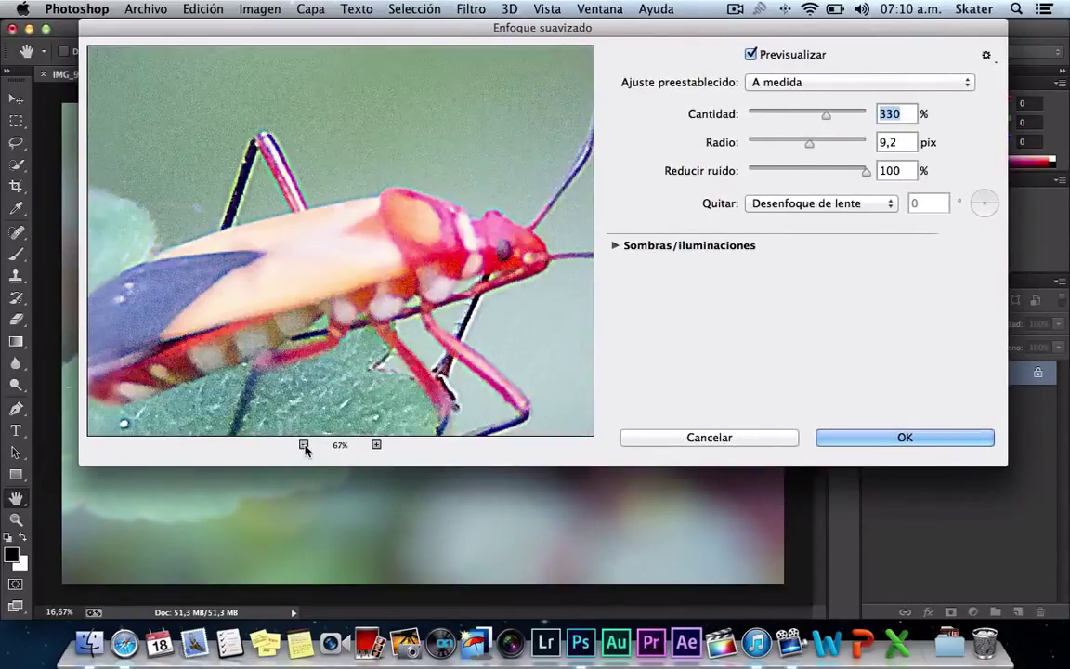
pyautogui.click(304, 446)
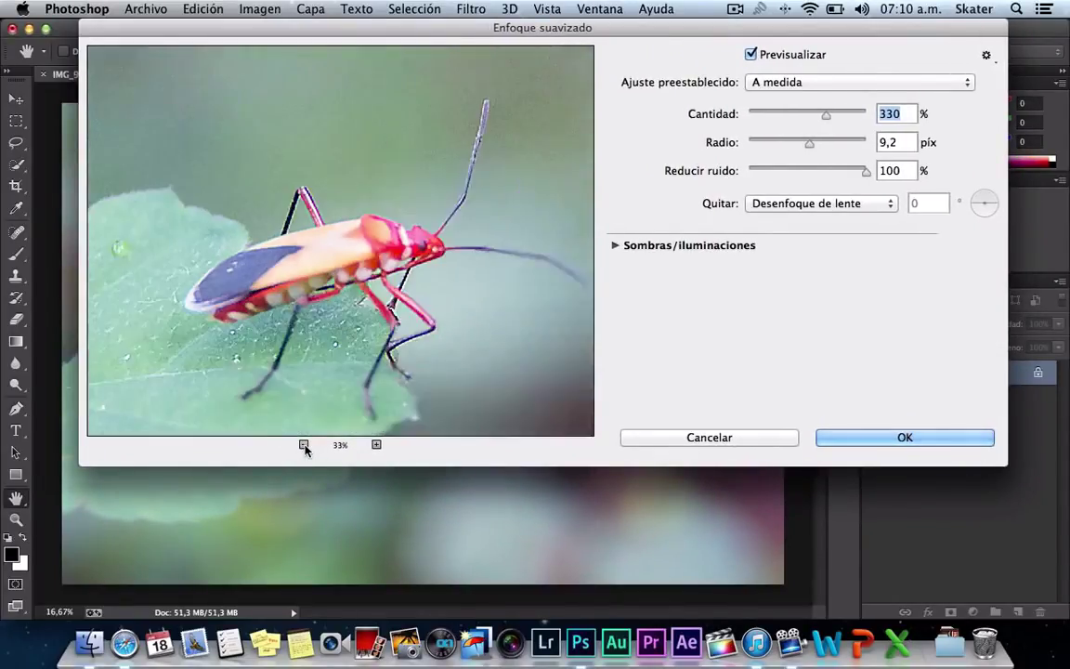
pyautogui.click(303, 446)
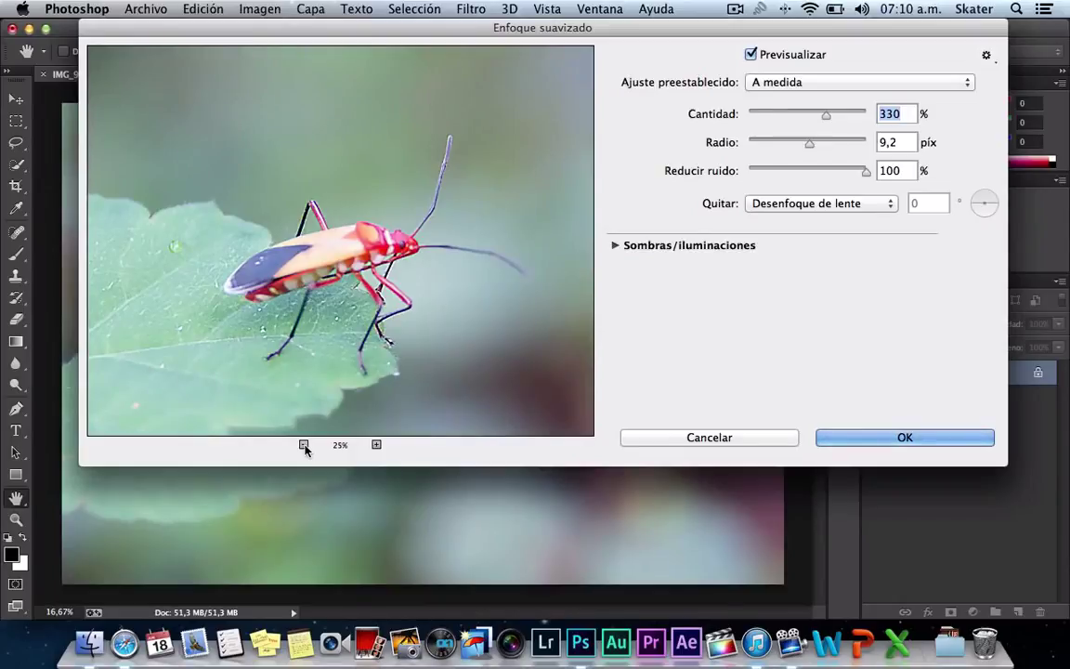
pyautogui.click(376, 444)
pyautogui.moveTo(431, 342); pyautogui.dragTo(376, 304)
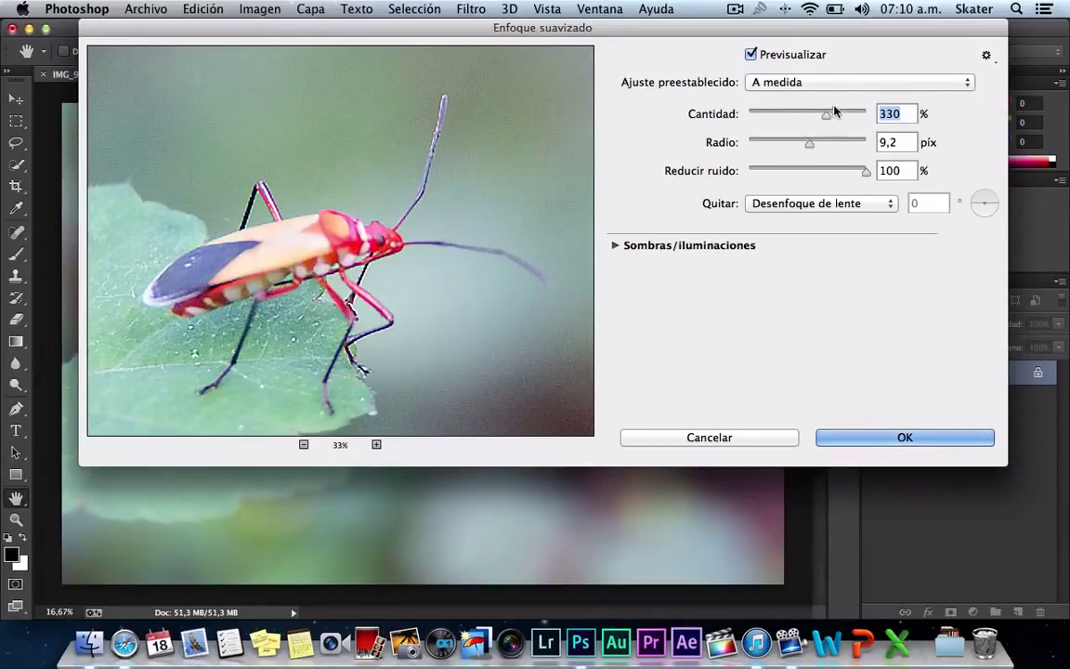
# Apply the Por defecto preset: Cantidad 200%, Radio 1,0 px, Reducir ruido 10%
pyautogui.click(748, 81)
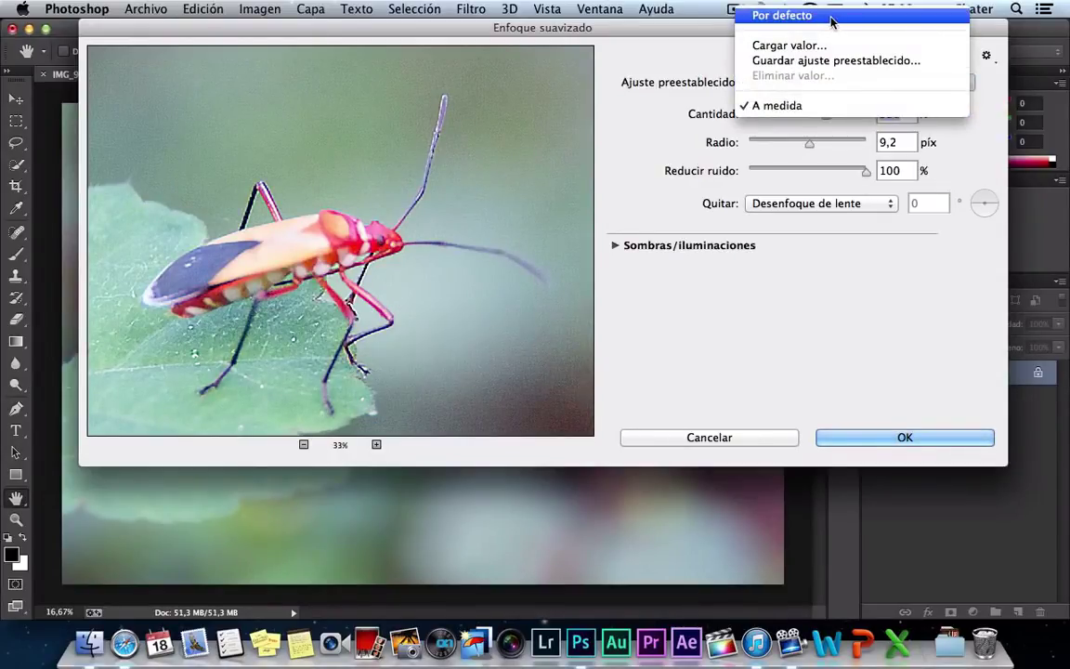
pyautogui.click(829, 15)
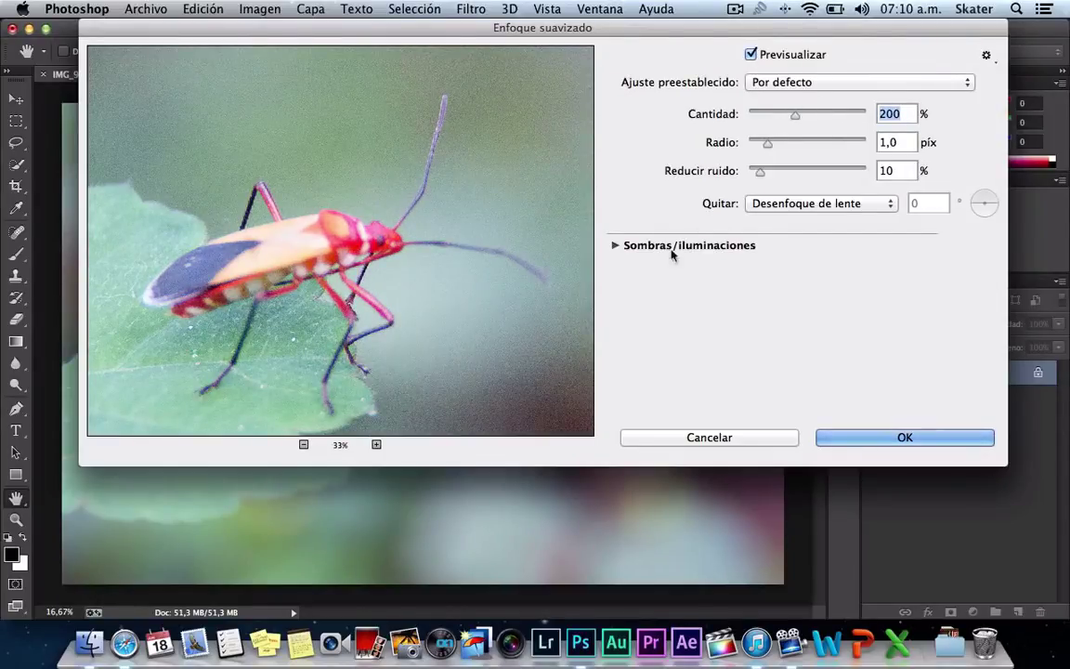
pyautogui.click(784, 87)
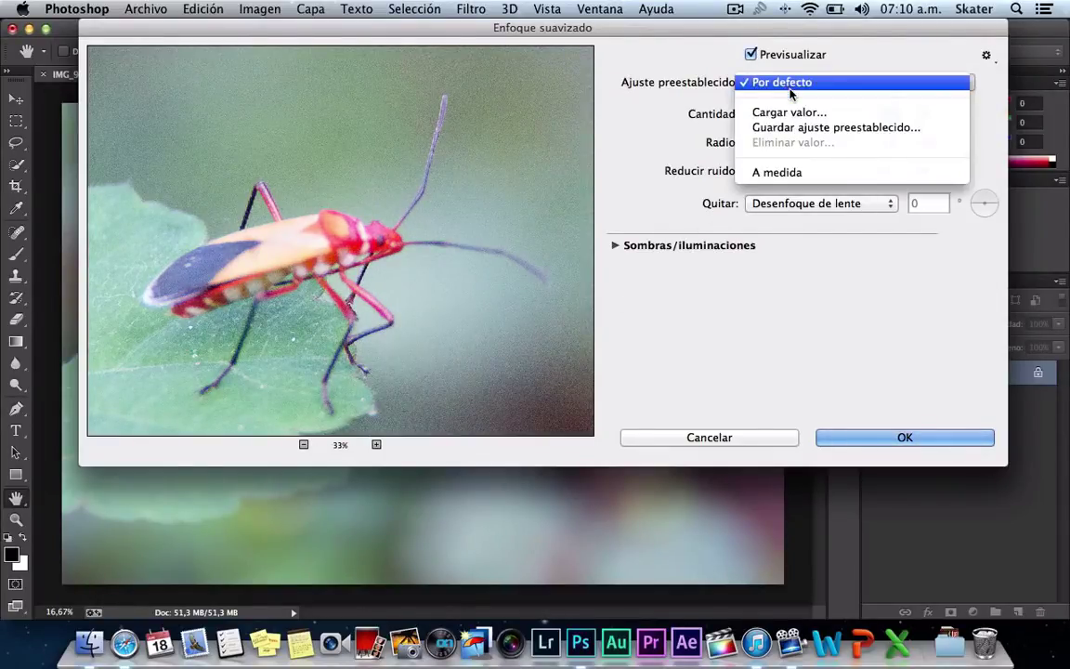
pyautogui.click(648, 175)
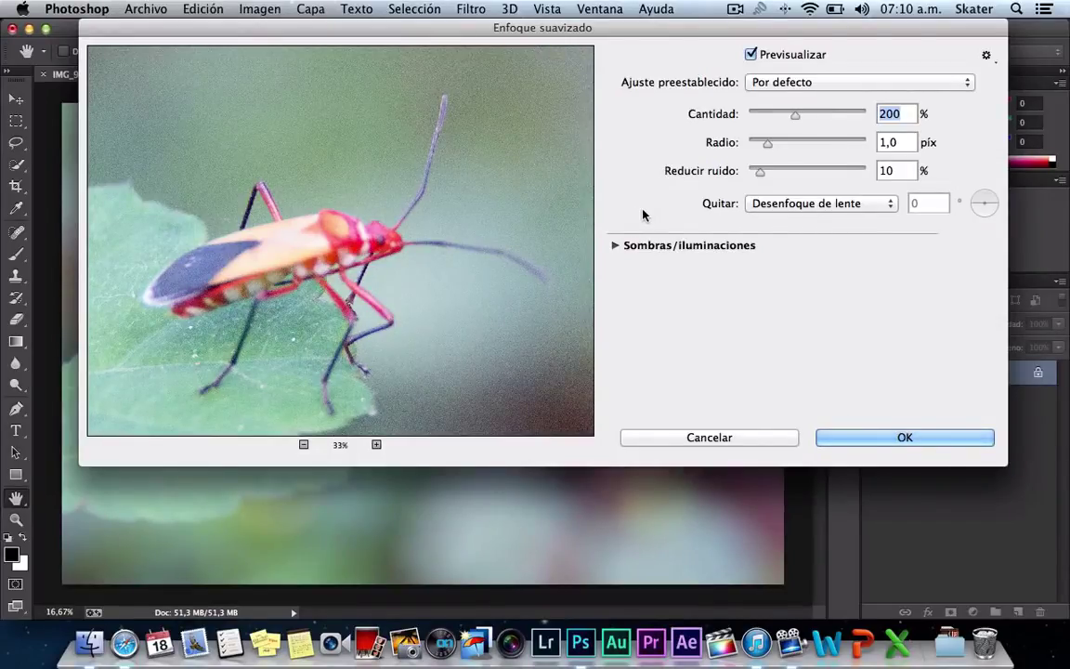
pyautogui.click(759, 56)
pyautogui.click(771, 57)
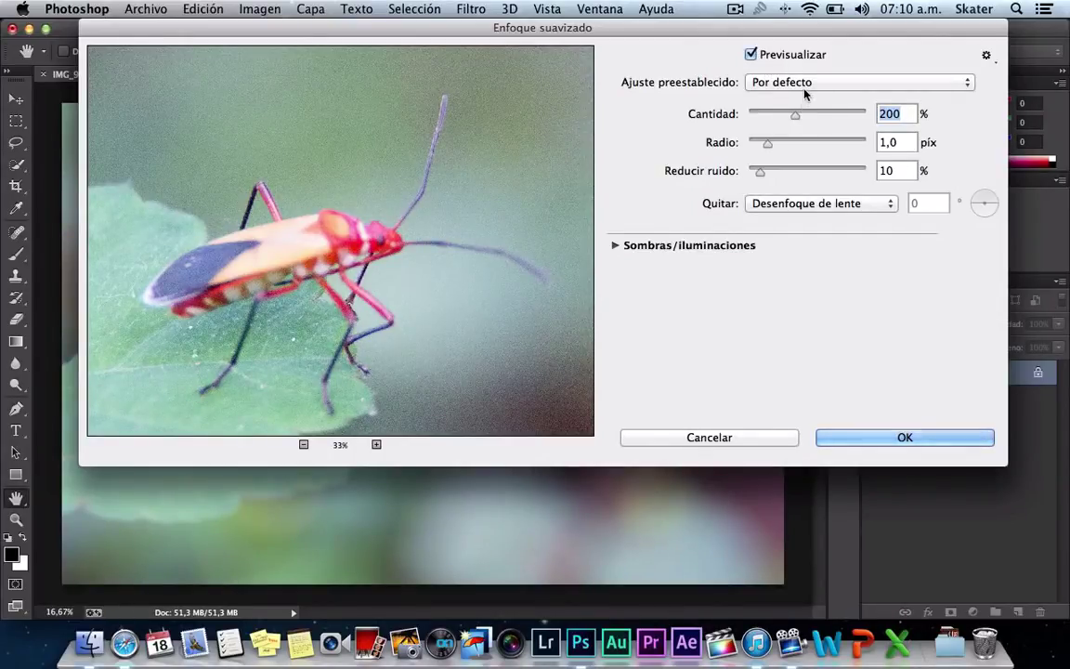
pyautogui.click(802, 84)
pyautogui.click(698, 109)
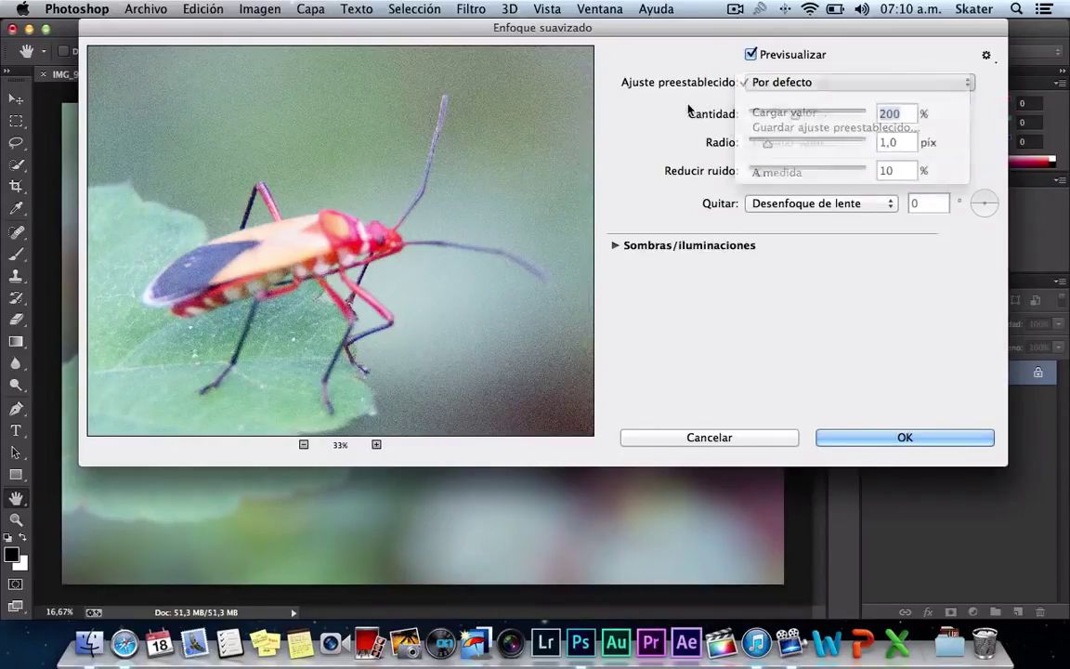
pyautogui.click(800, 85)
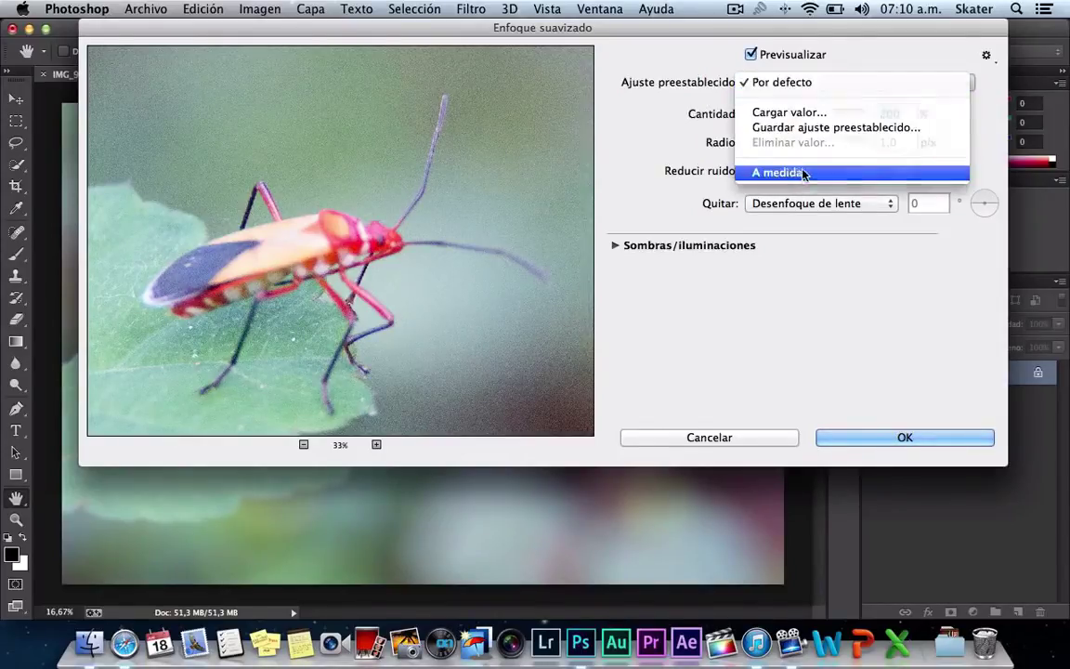
pyautogui.click(801, 173)
pyautogui.click(813, 91)
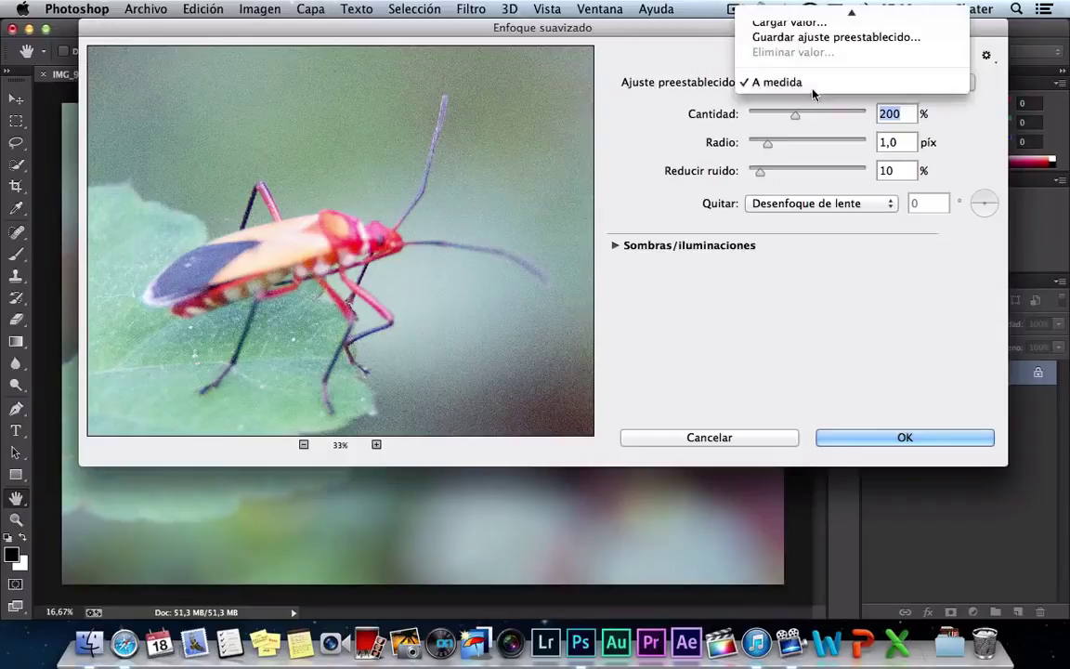
pyautogui.click(804, 17)
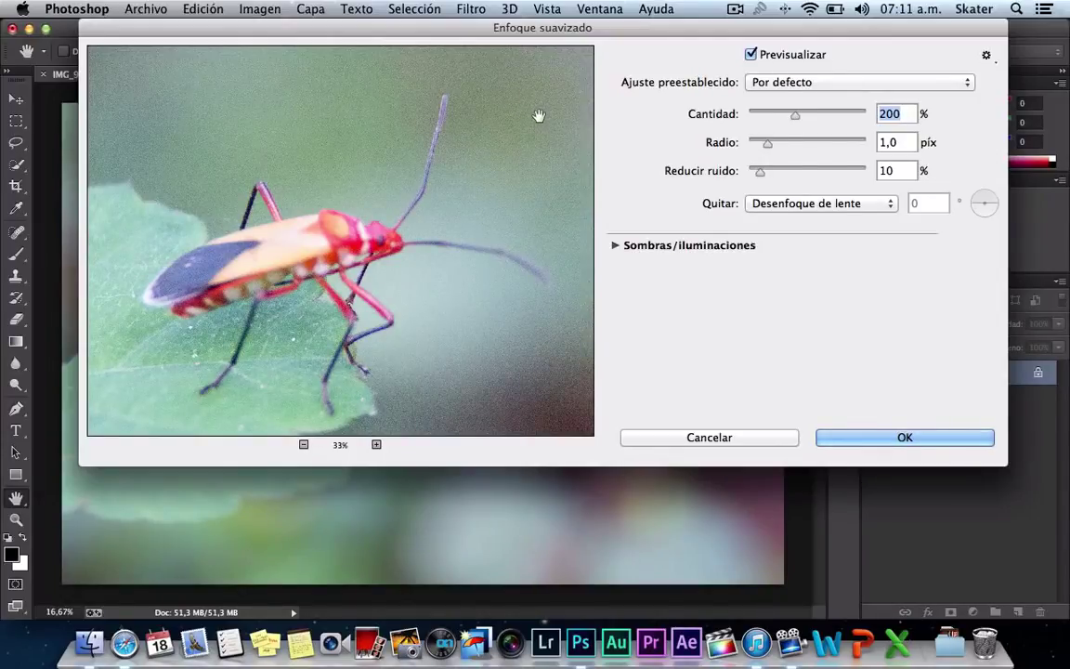
# Try Gaussian and motion blur, then set Quitar to Desenfoque de lente
pyautogui.click(795, 205)
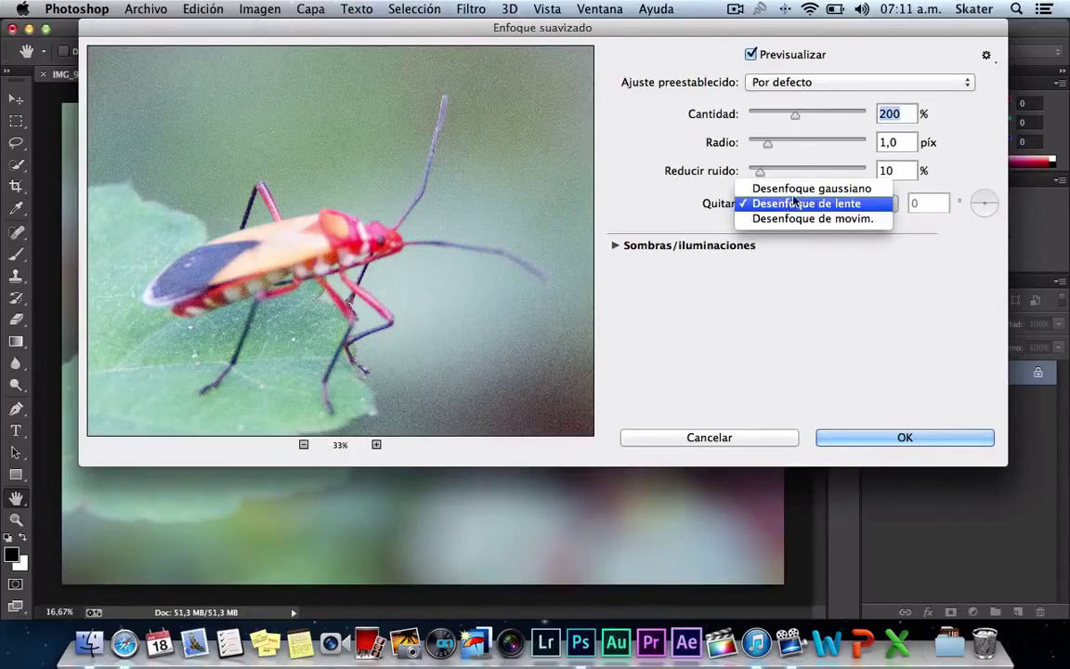
pyautogui.click(795, 189)
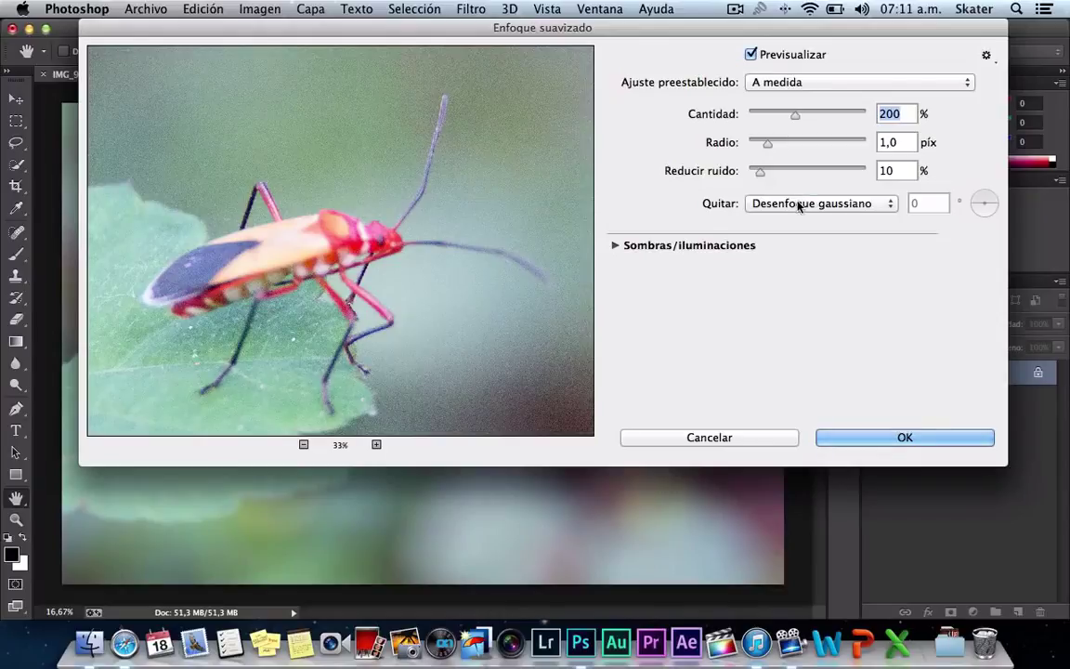
pyautogui.click(803, 206)
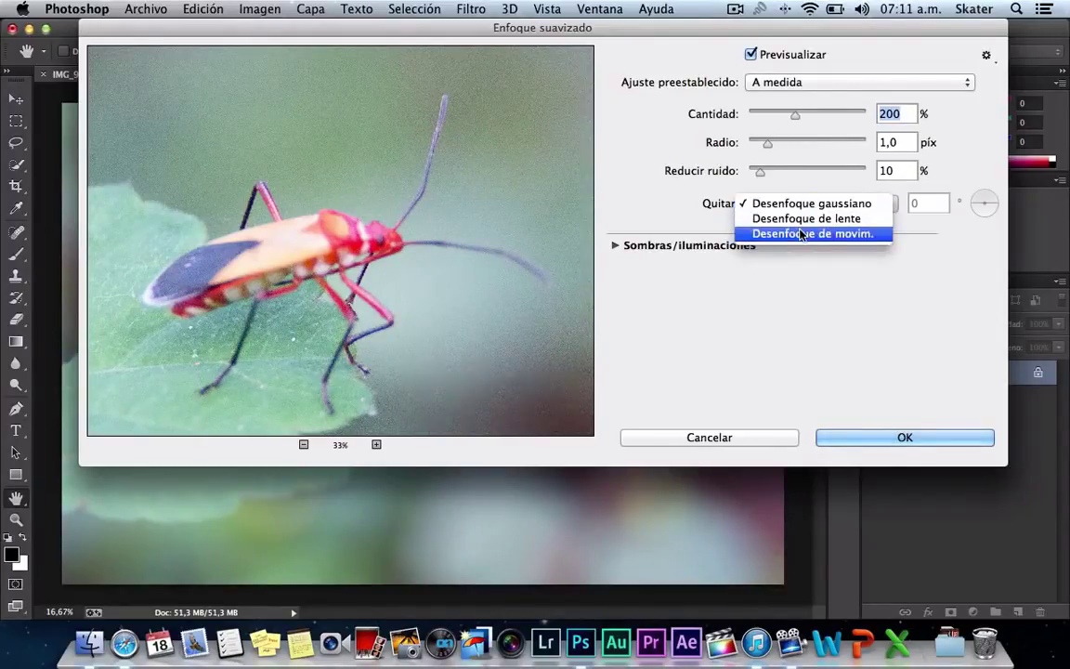
pyautogui.click(808, 231)
pyautogui.click(813, 205)
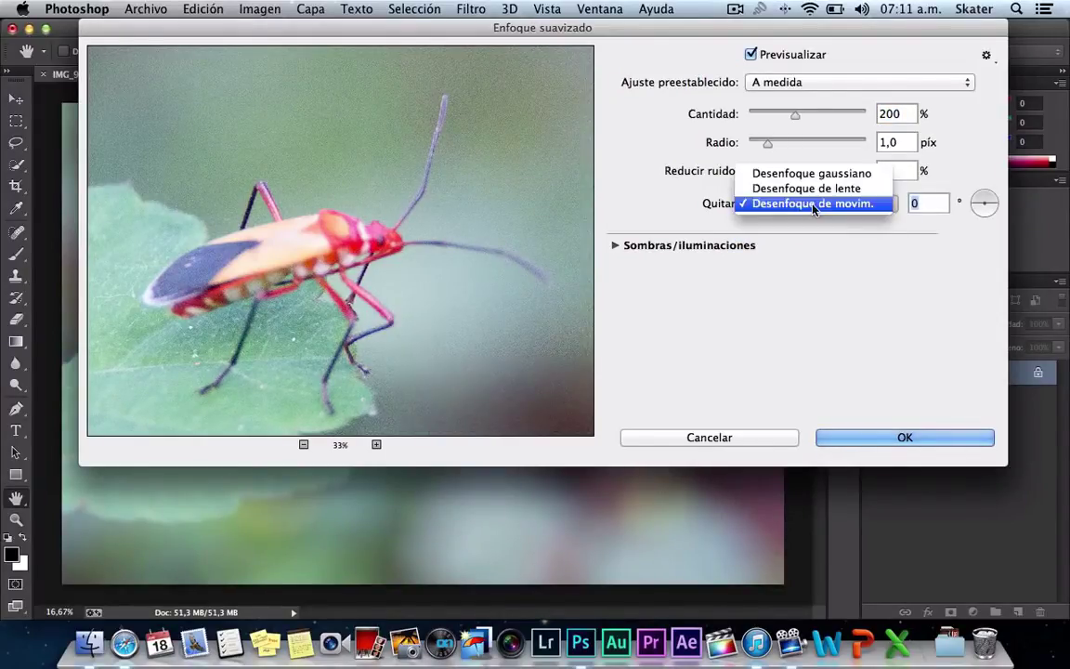
pyautogui.click(814, 190)
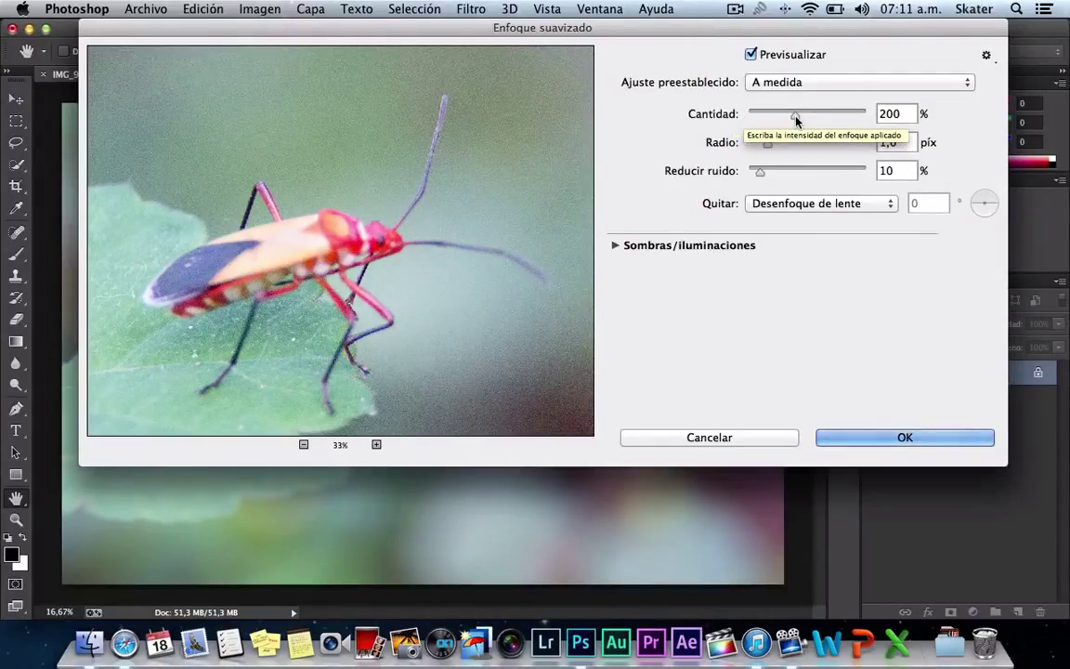
# Set Cantidad to 309% and Reducir ruido to 100%
pyautogui.moveTo(795, 119); pyautogui.dragTo(806, 119)
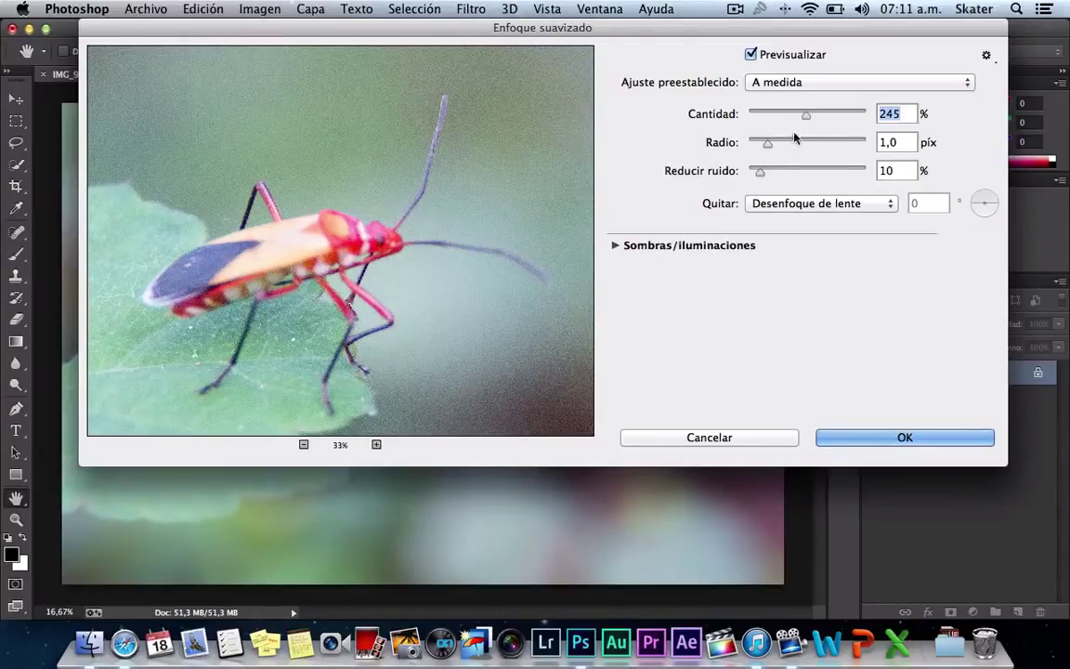
pyautogui.moveTo(803, 116); pyautogui.dragTo(806, 117)
pyautogui.moveTo(816, 118); pyautogui.dragTo(820, 118)
pyautogui.write('0')
pyautogui.moveTo(749, 115)
pyautogui.mouseDown()
pyautogui.moveTo(798, 150)
pyautogui.moveTo(690, 181)
pyautogui.moveTo(778, 176)
pyautogui.moveTo(821, 117)
pyautogui.mouseUp()
pyautogui.moveTo(762, 173); pyautogui.dragTo(869, 173)
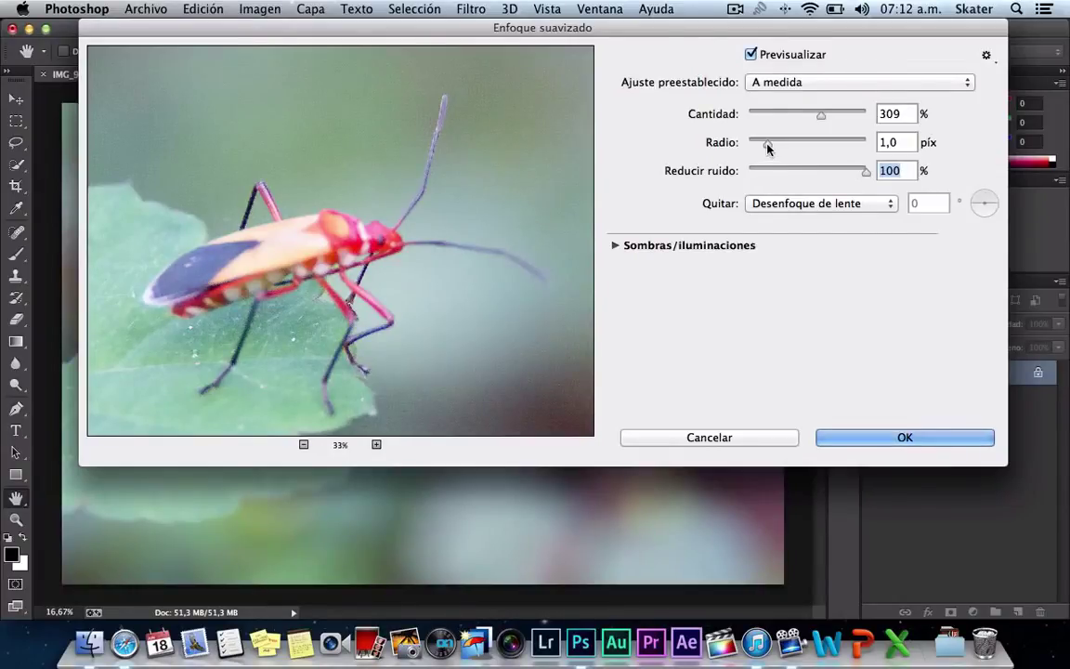
# Test minimum and maximum Radio values, then settle Radio at 8,3 px
pyautogui.moveTo(766, 147); pyautogui.dragTo(790, 147)
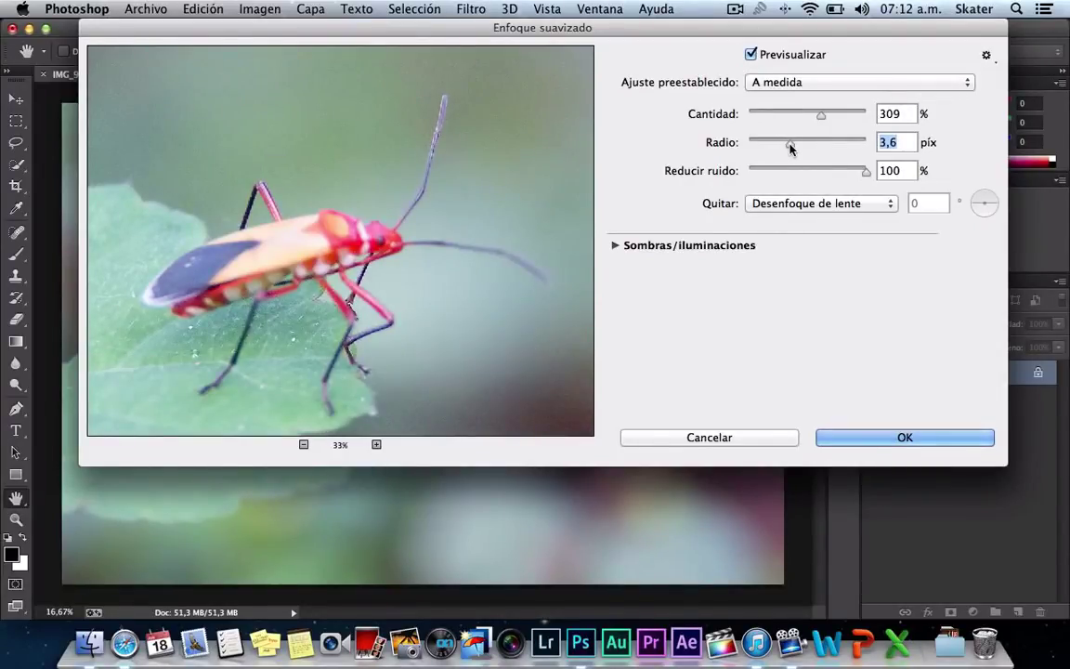
pyautogui.moveTo(791, 147); pyautogui.dragTo(747, 146)
pyautogui.moveTo(748, 146); pyautogui.dragTo(871, 145)
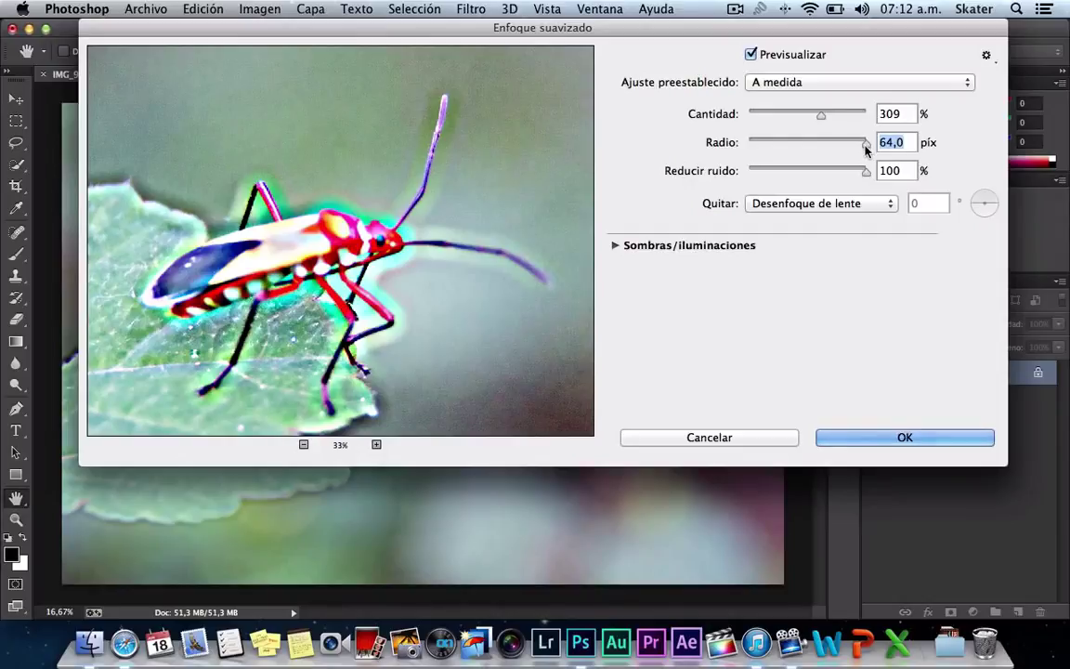
pyautogui.moveTo(866, 149); pyautogui.dragTo(803, 151)
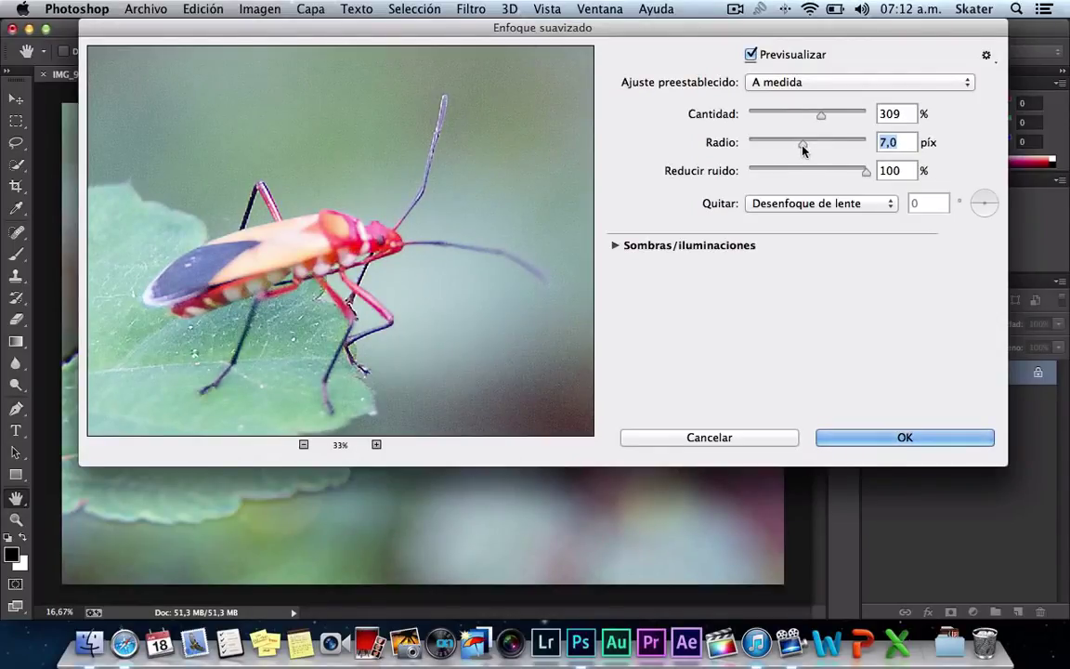
pyautogui.moveTo(803, 150); pyautogui.dragTo(807, 150)
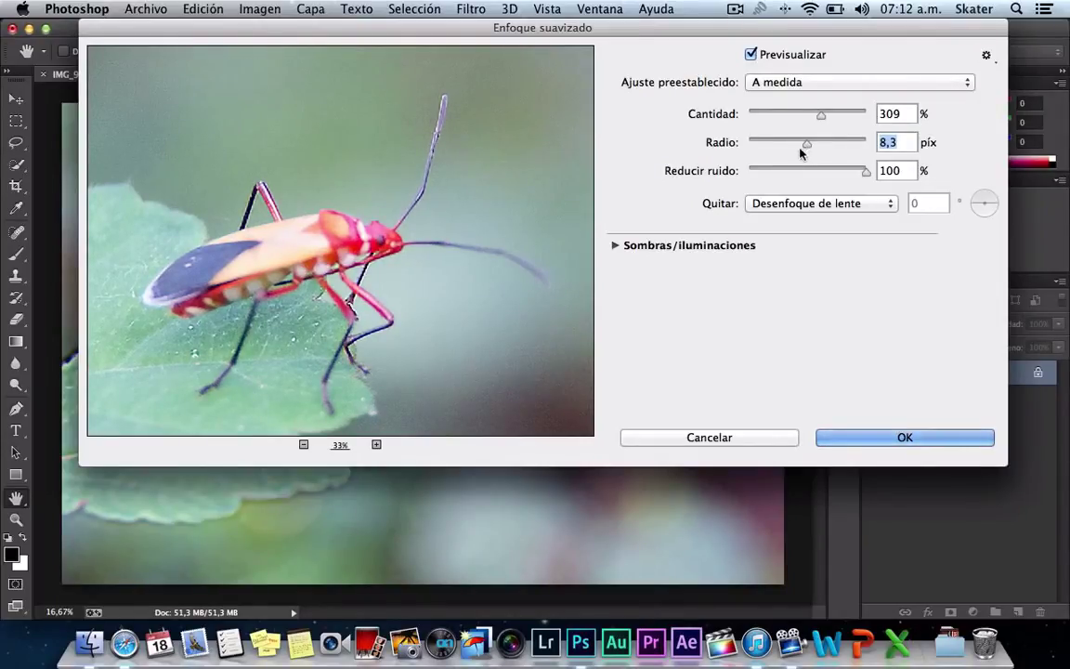
# Zoom the preview to 13% and toggle Previsualizar off and on to compare
pyautogui.click(304, 445)
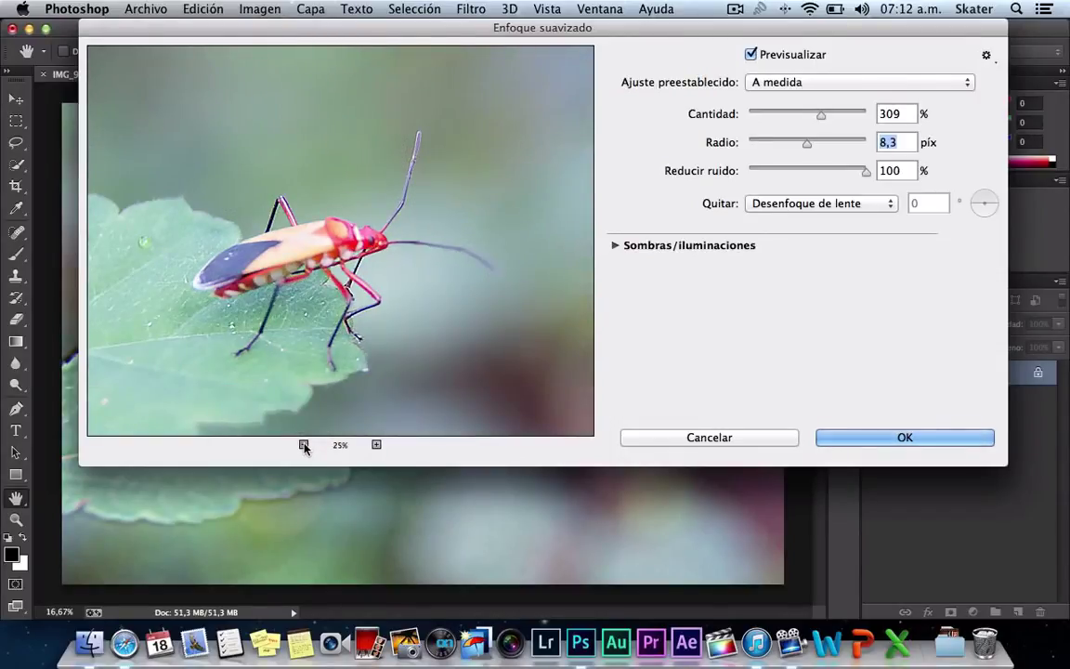
pyautogui.click(303, 445)
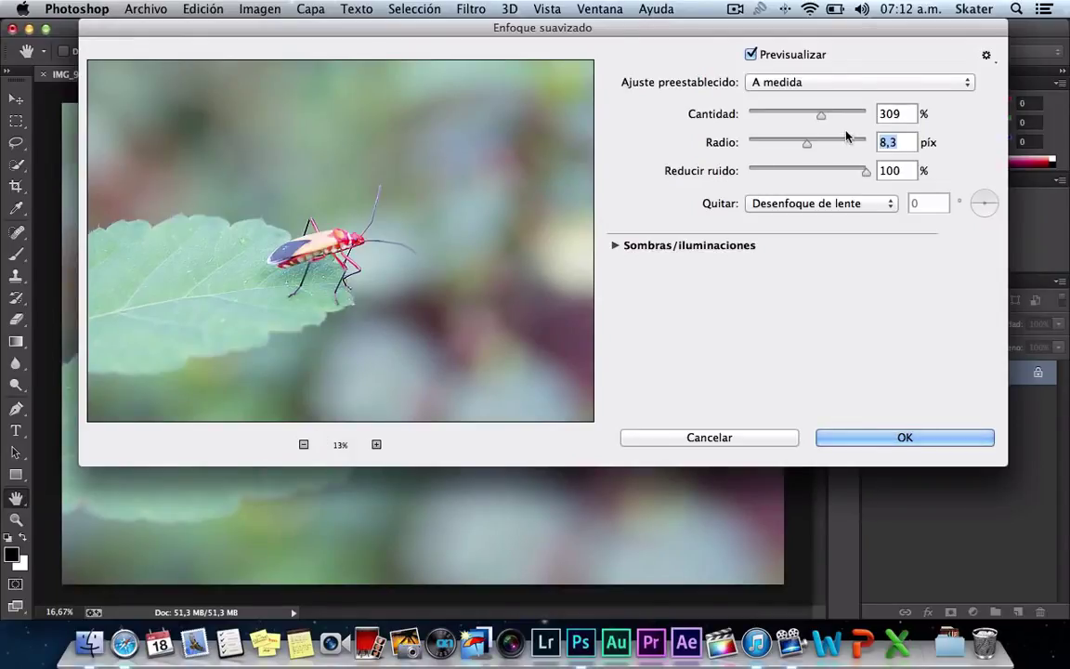
pyautogui.click(751, 55)
pyautogui.click(751, 55)
pyautogui.click(986, 56)
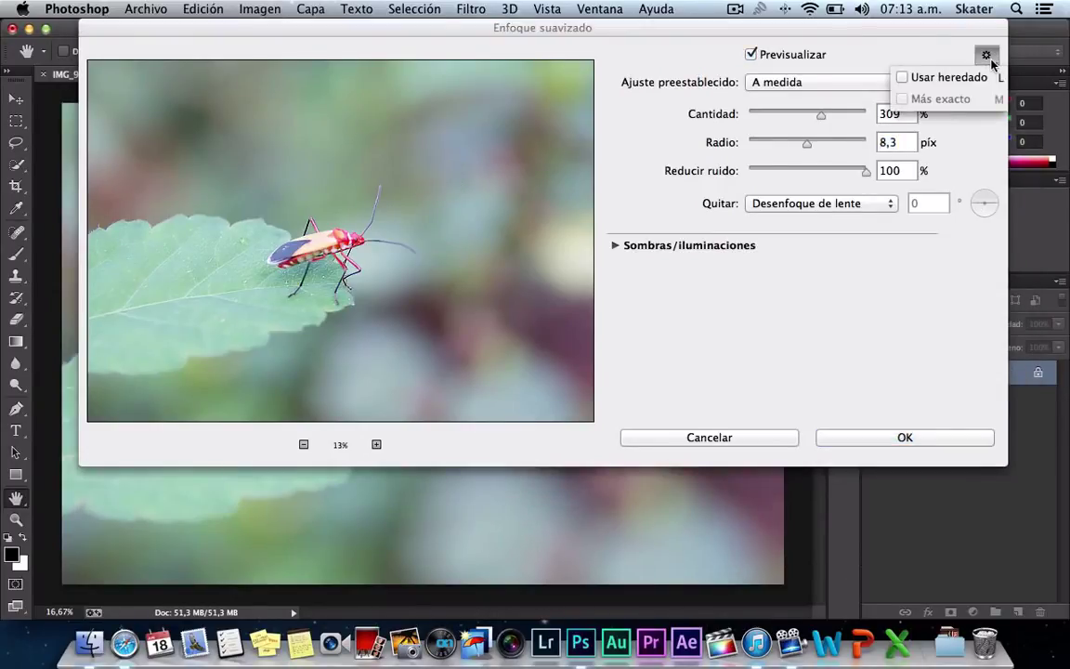
pyautogui.click(927, 79)
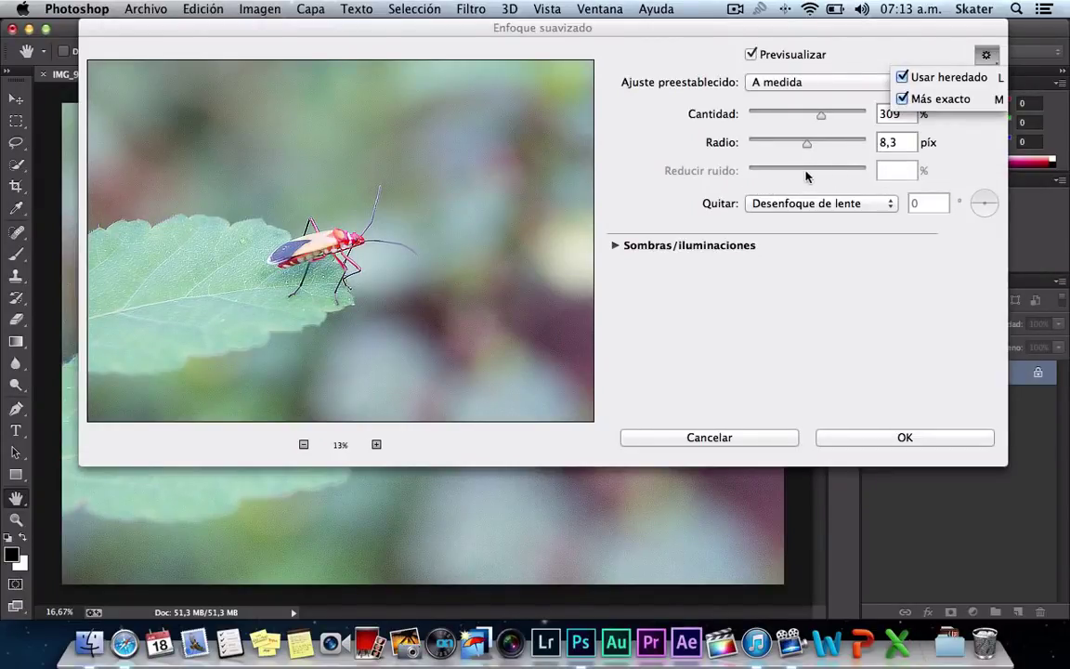
pyautogui.click(902, 100)
pyautogui.click(903, 78)
pyautogui.click(824, 48)
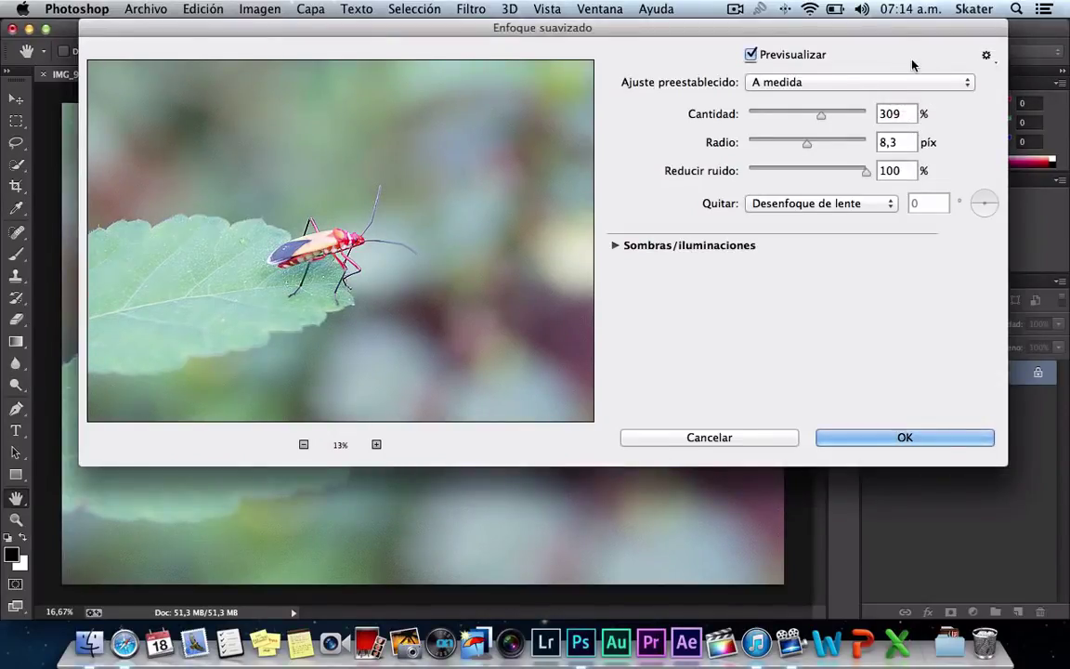
pyautogui.click(627, 246)
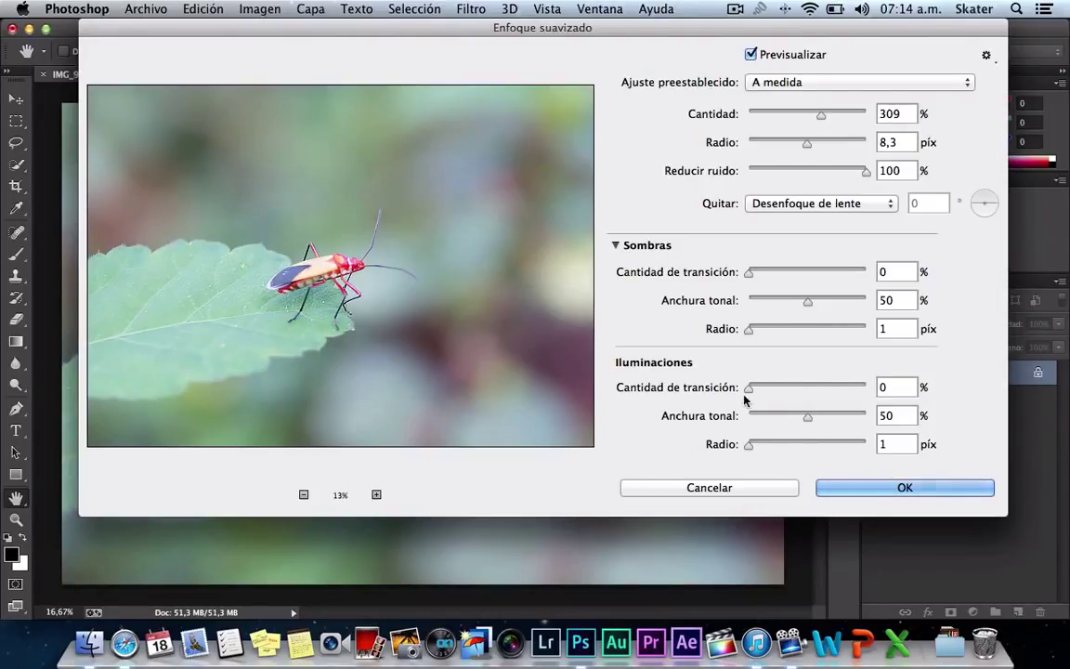
pyautogui.click(635, 247)
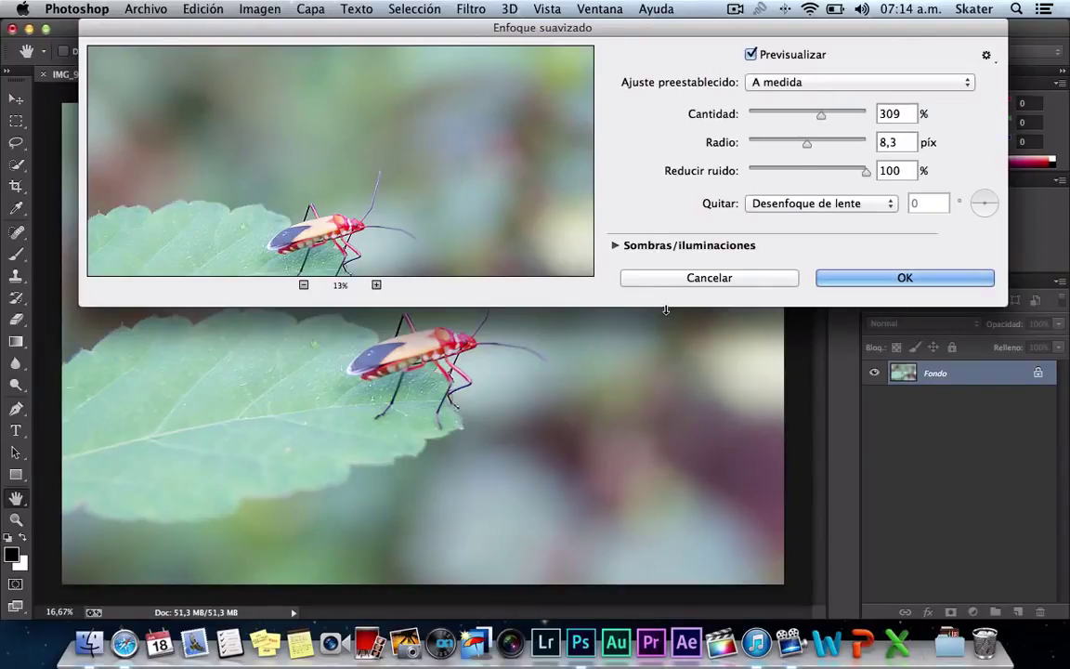
# Make the Enfoque suavizado dialog taller and frame the bug on the leaf in the preview
pyautogui.moveTo(662, 317); pyautogui.dragTo(665, 403)
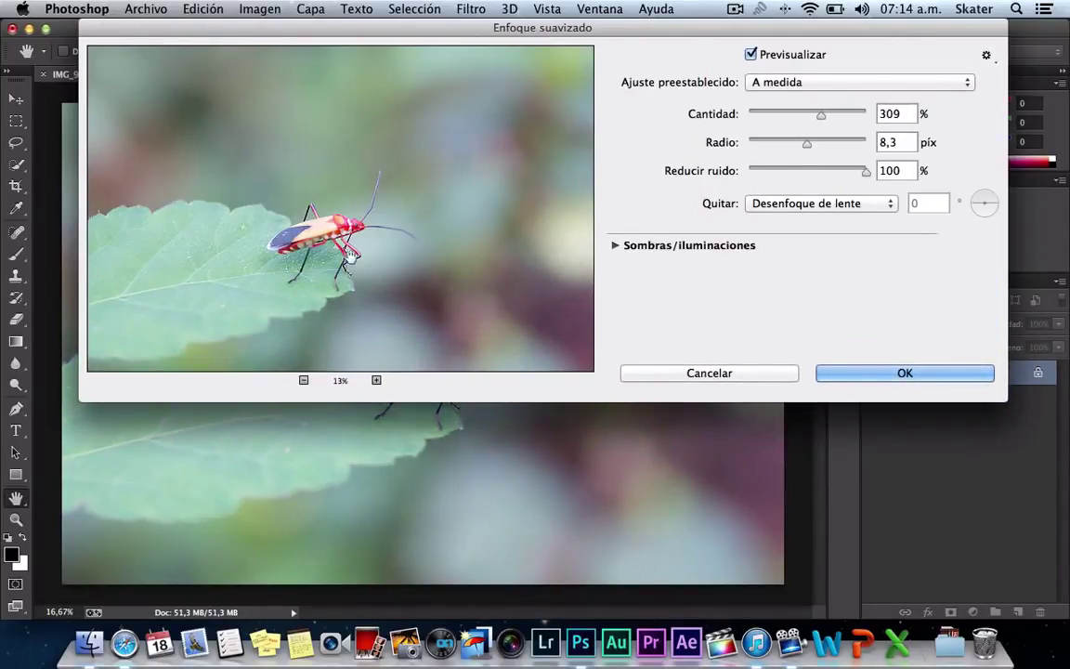
pyautogui.moveTo(329, 259); pyautogui.dragTo(336, 258)
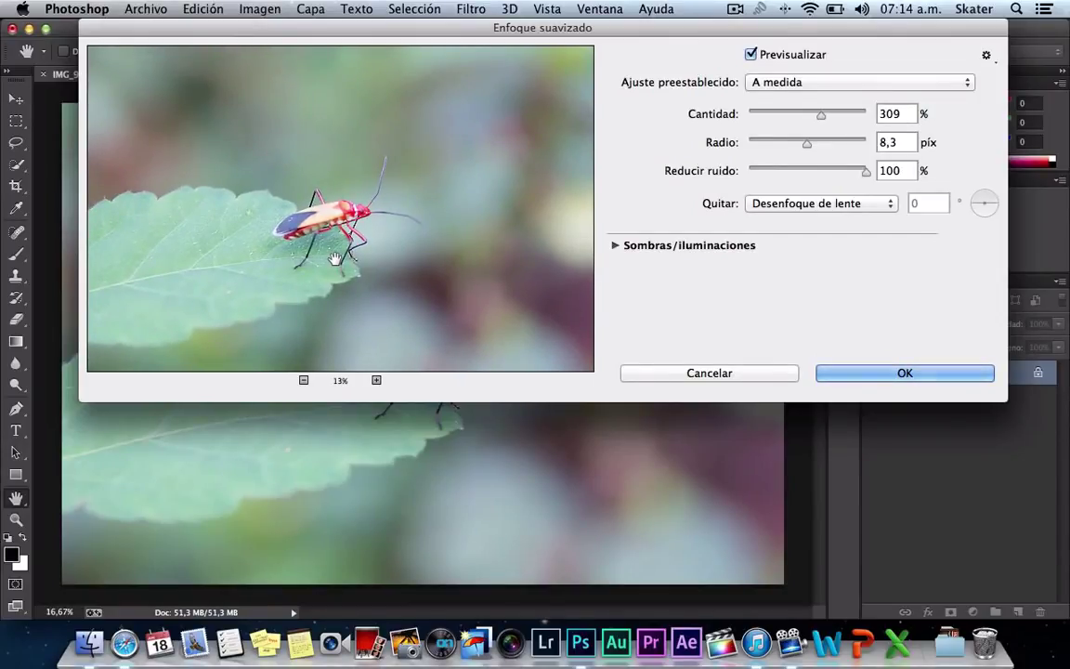
pyautogui.moveTo(335, 258); pyautogui.dragTo(339, 254)
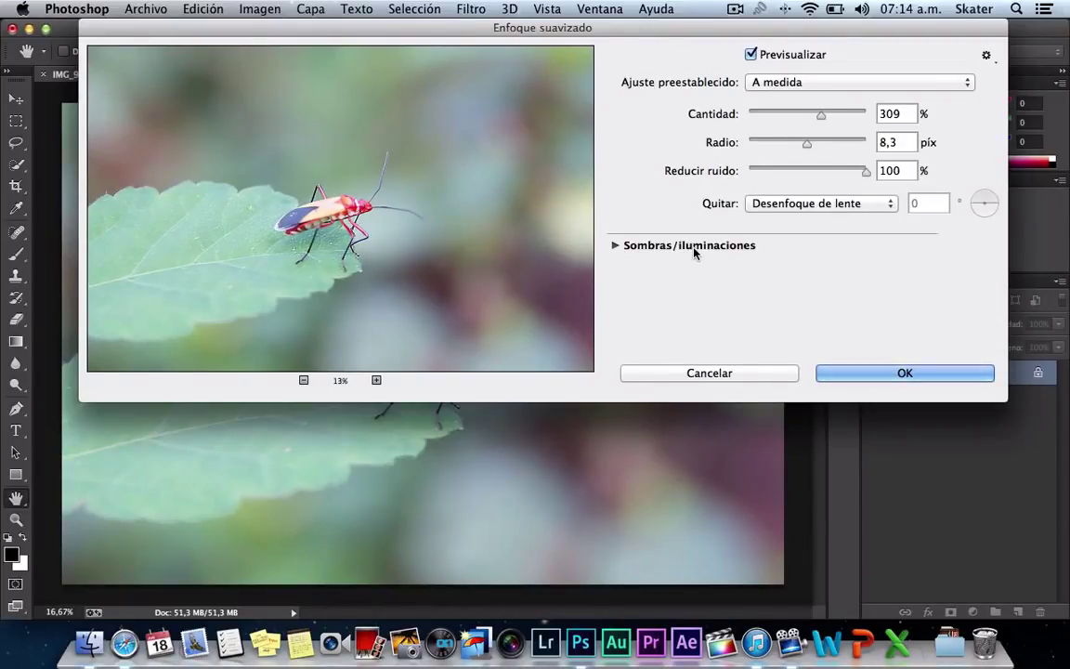
pyautogui.moveTo(451, 255)
pyautogui.mouseDown()
pyautogui.moveTo(452, 234)
pyautogui.moveTo(460, 251)
pyautogui.mouseUp()
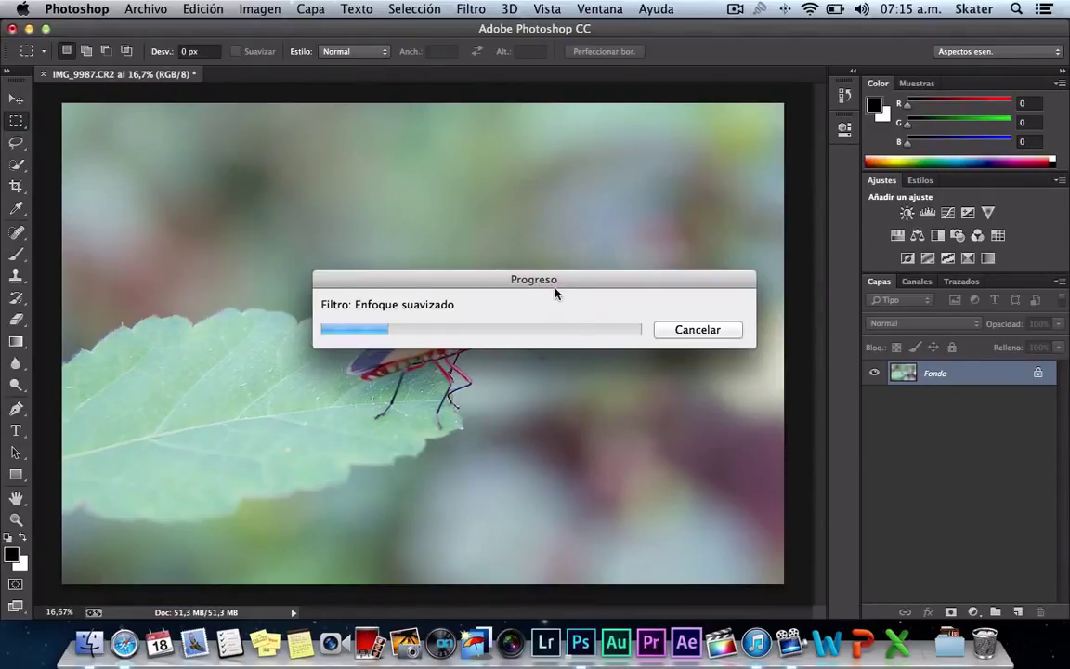
# Compare the original and sharpened states in History, then zoom in on the bug
pyautogui.moveTo(553, 279)
pyautogui.mouseDown()
pyautogui.moveTo(571, 47)
pyautogui.moveTo(560, 27)
pyautogui.mouseUp()
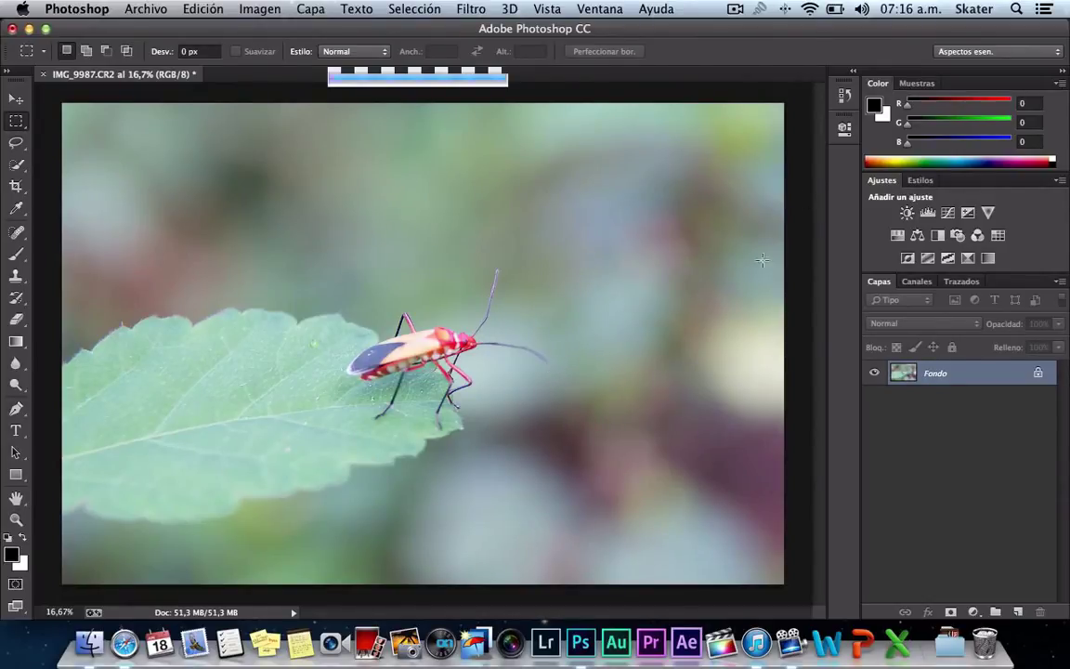
pyautogui.click(844, 95)
pyautogui.click(755, 104)
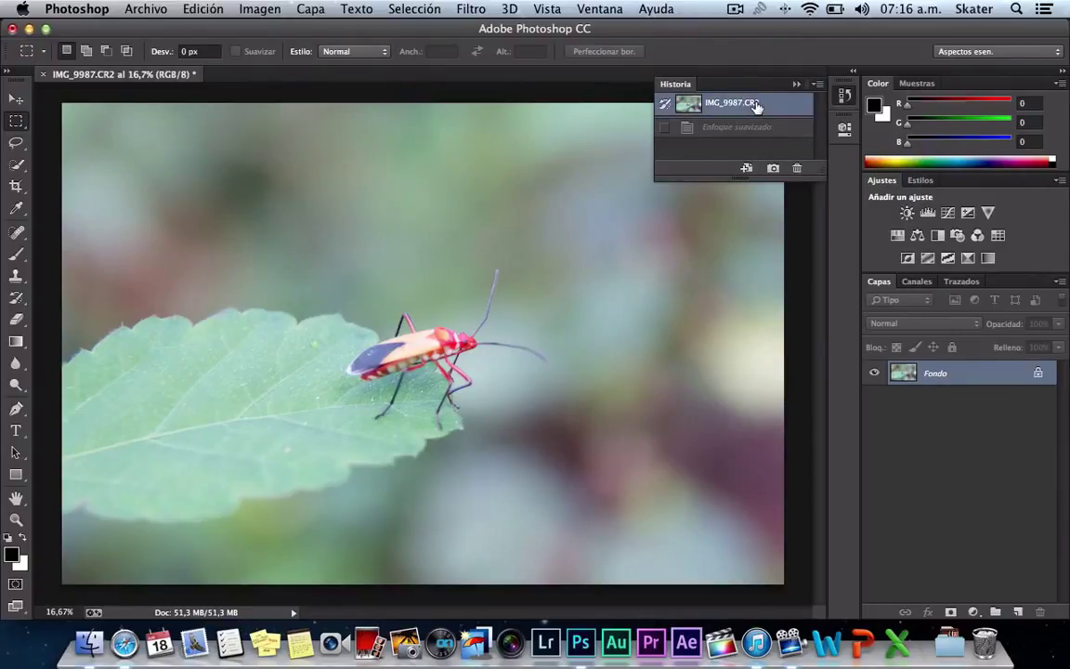
pyautogui.click(753, 128)
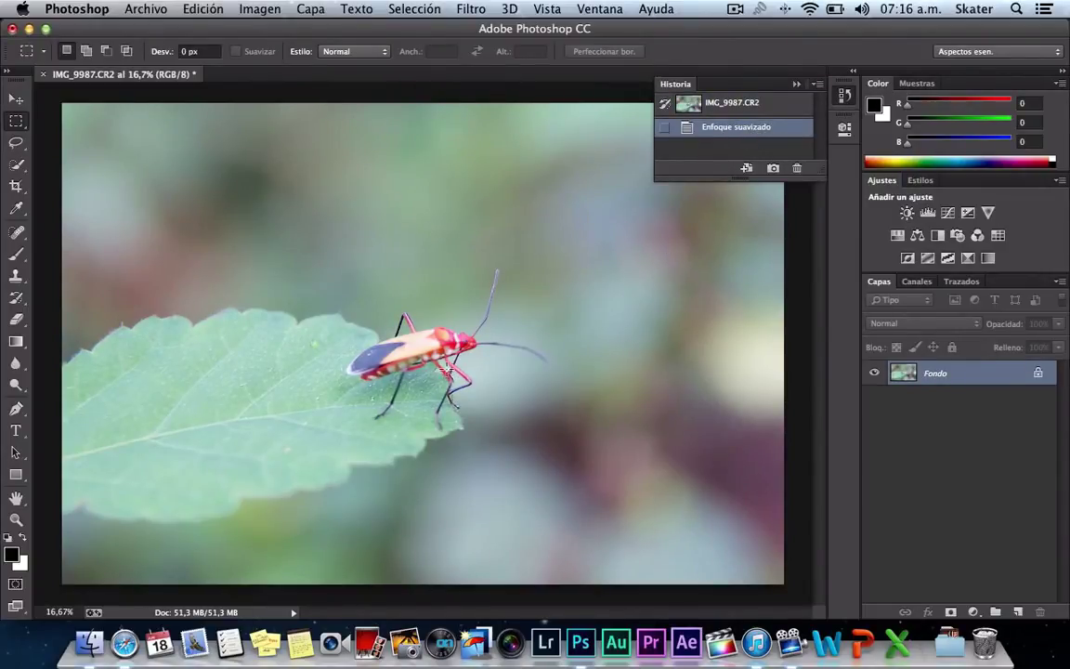
pyautogui.press('z')
pyautogui.click(443, 358)
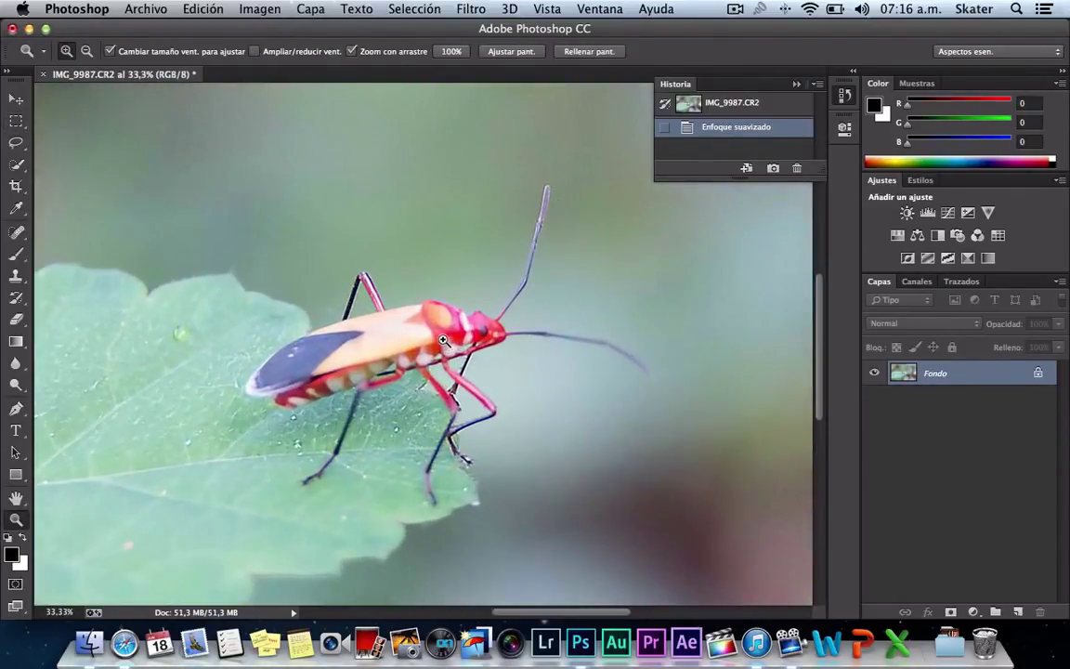
# Recheck original versus Enfoque suavizado up close, keep sharpening, and zoom out to 12.5%
pyautogui.click(443, 338)
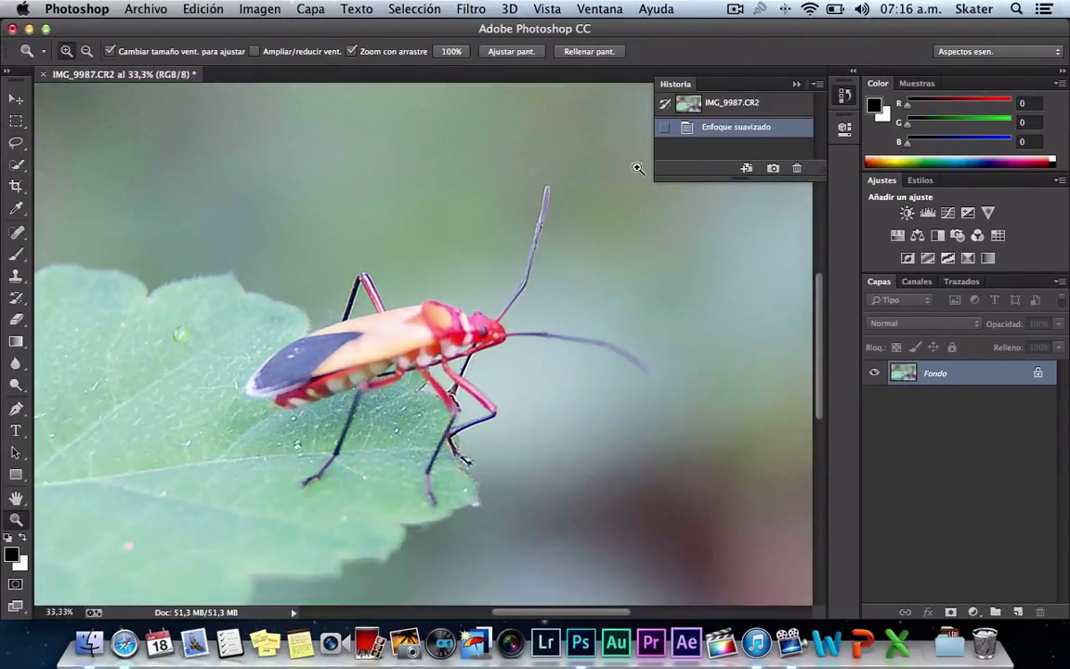
pyautogui.click(688, 110)
pyautogui.click(713, 126)
pyautogui.keyDown('alt'); pyautogui.click(466, 350); pyautogui.keyUp('alt')
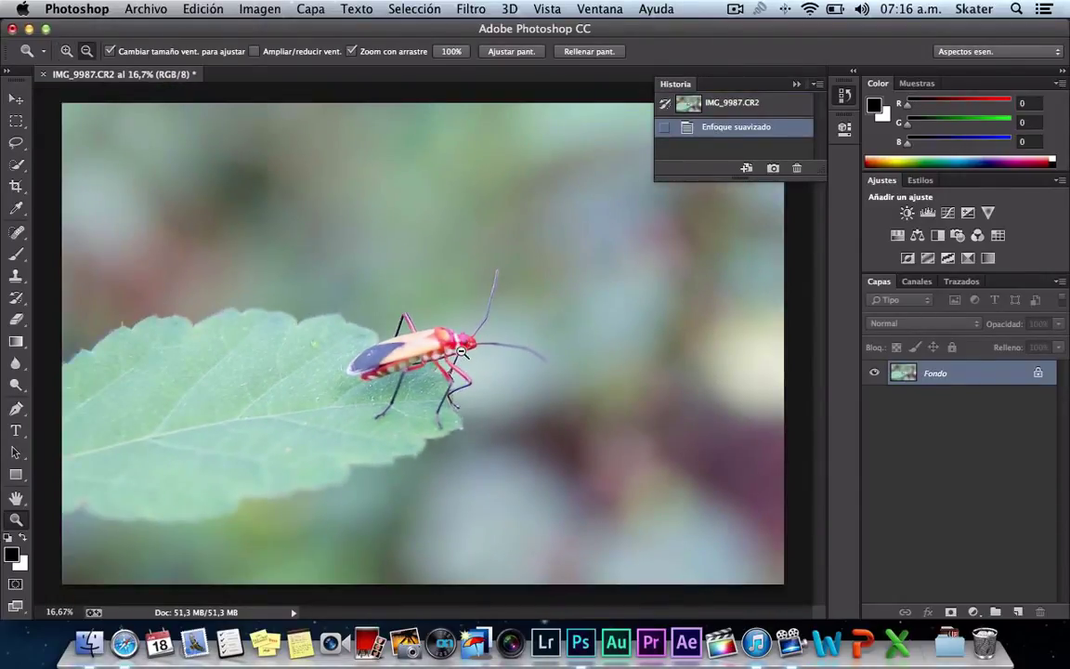
pyautogui.keyDown('alt'); pyautogui.click(461, 351); pyautogui.keyUp('alt')
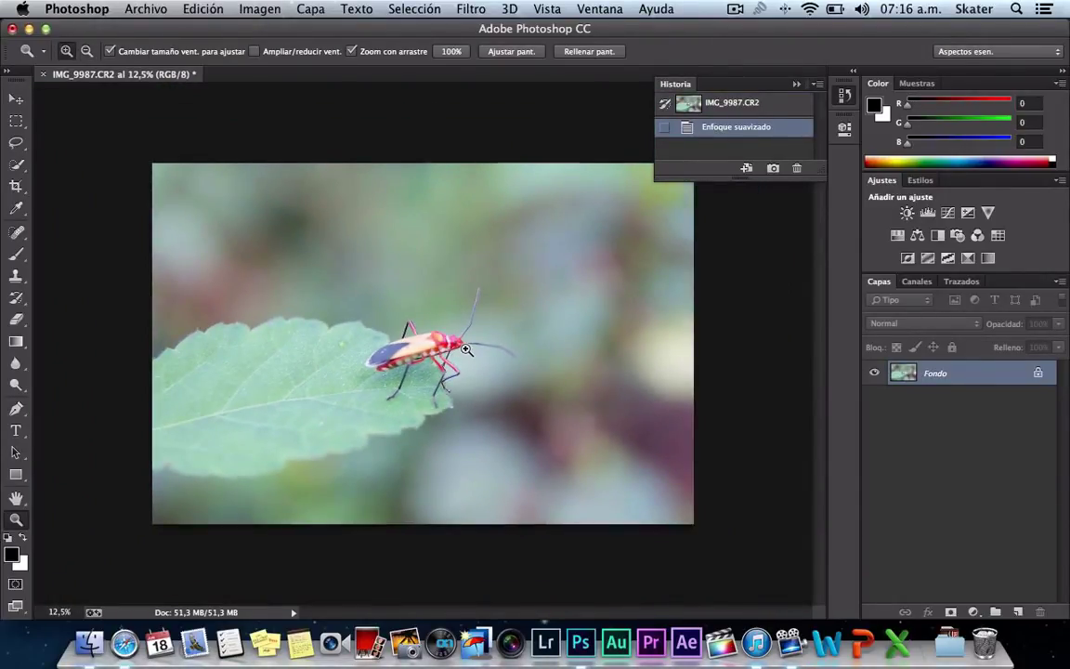